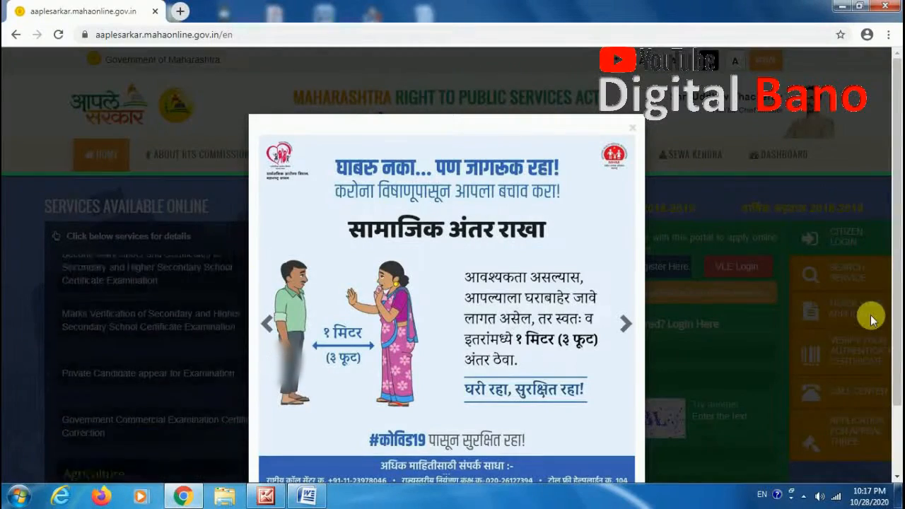
{"action": "scroll", "coordinate": [872, 320], "scroll_direction": "down", "scroll_amount": 2}
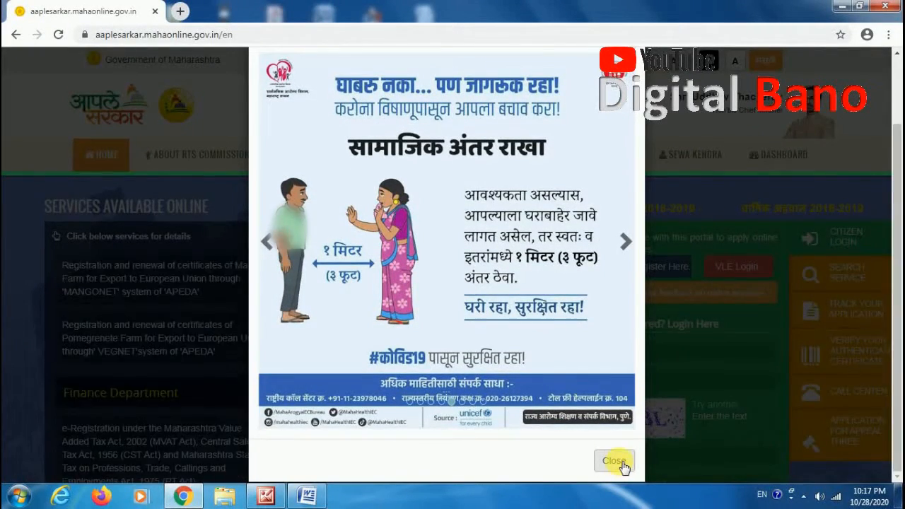
Step: Close the COVID-19 banner and open the new user registration page
{"action": "left_click", "coordinate": [614, 461]}
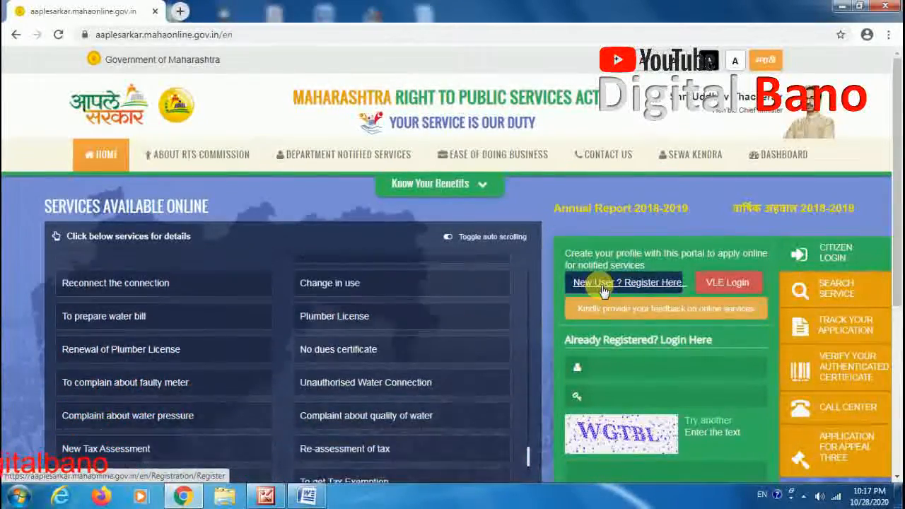
{"action": "left_click", "coordinate": [662, 376]}
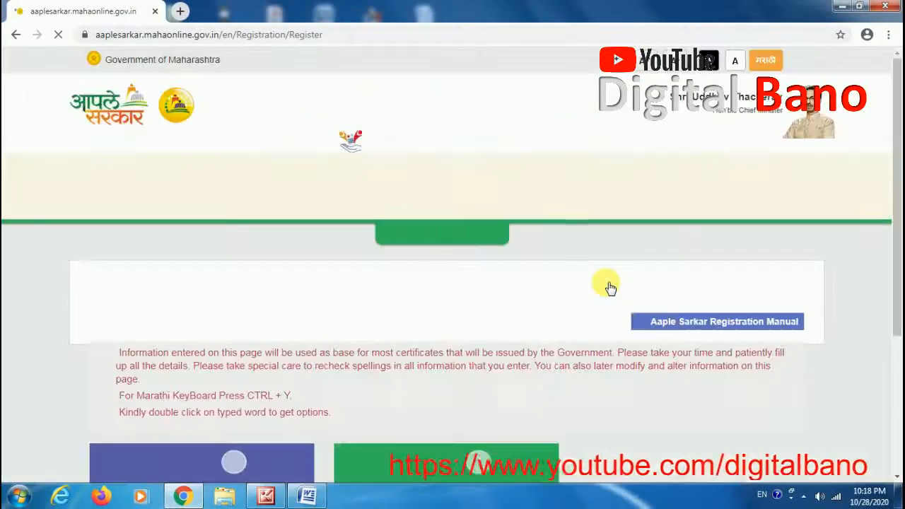
Step: Choose Option 1, registering by verifying the mobile number with an OTP
{"action": "scroll", "coordinate": [375, 259], "scroll_direction": "down", "scroll_amount": 3}
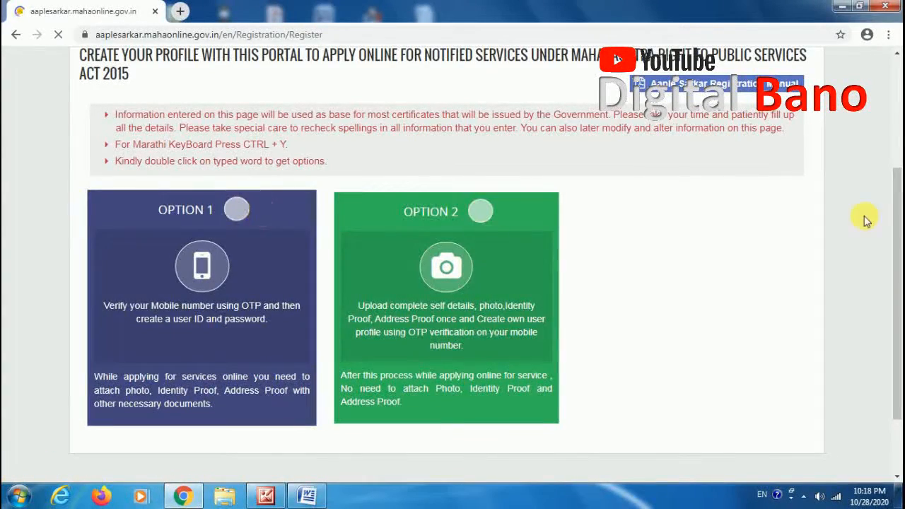
{"action": "scroll", "coordinate": [864, 219], "scroll_direction": "down", "scroll_amount": 2}
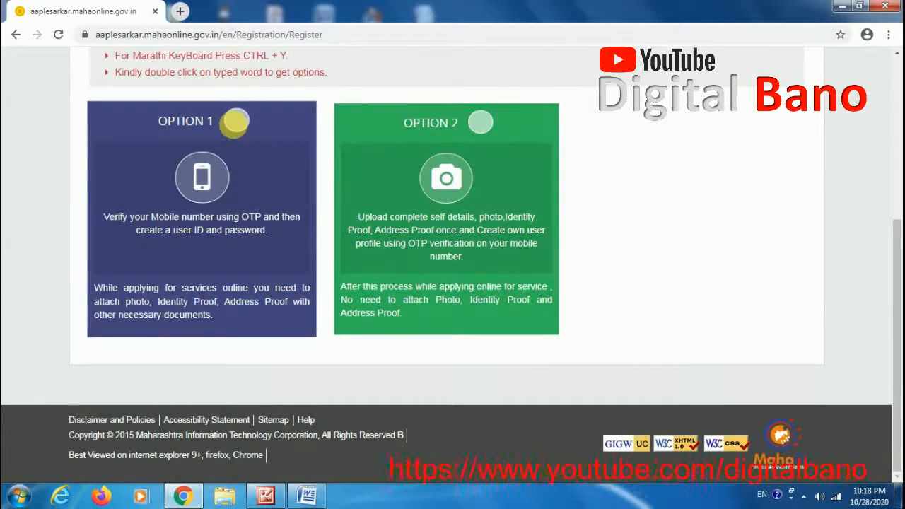
{"action": "left_click", "coordinate": [238, 128]}
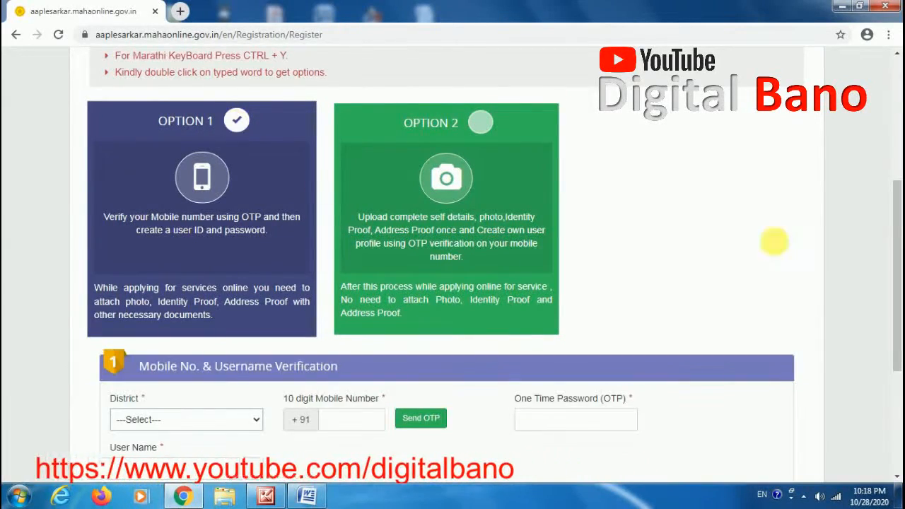
Step: Select Thane as the district in the mobile and username verification section
{"action": "left_click_drag", "start_coordinate": [895, 196], "coordinate": [899, 282]}
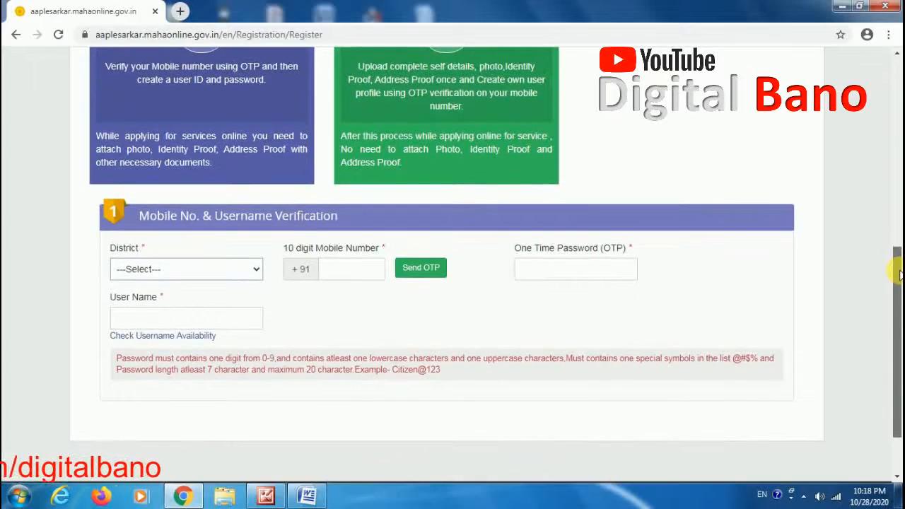
{"action": "left_click", "coordinate": [228, 267]}
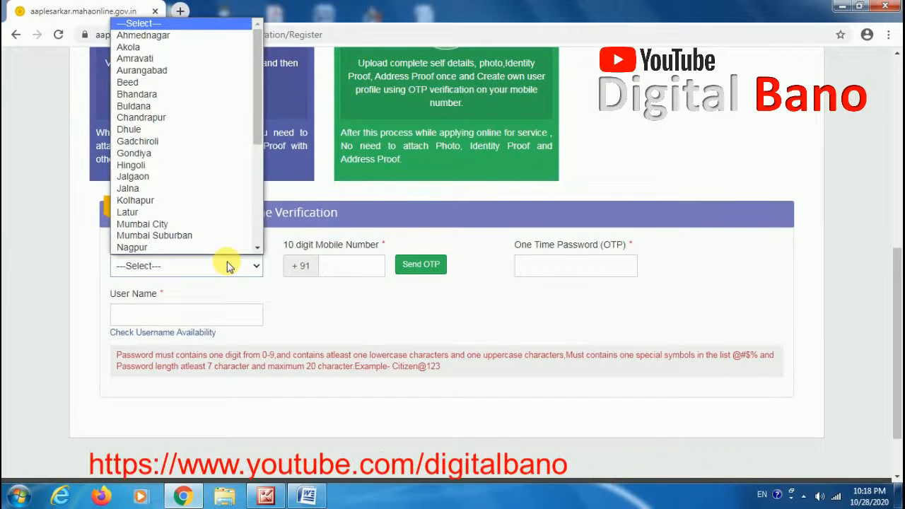
{"action": "key", "text": "t"}
{"action": "left_click", "coordinate": [228, 267]}
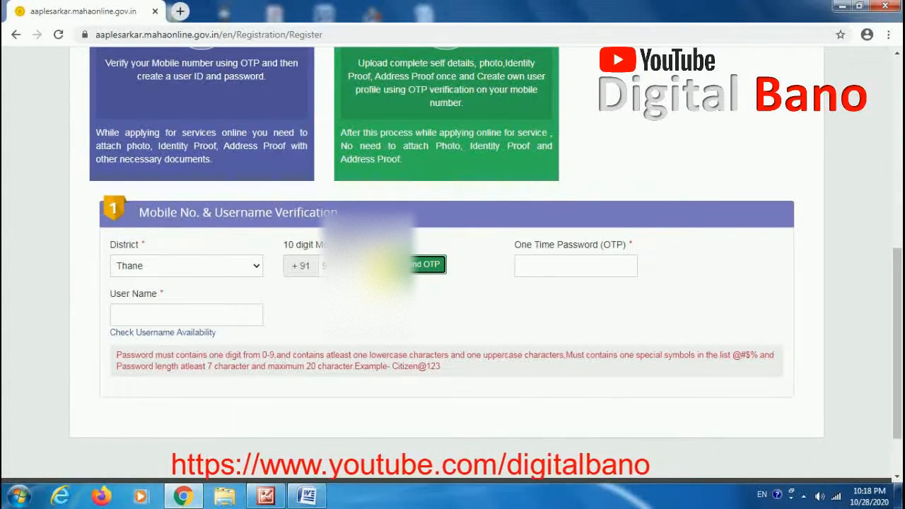
Step: Enter the 10-digit mobile number and request a one-time password
{"action": "double_click", "coordinate": [385, 268]}
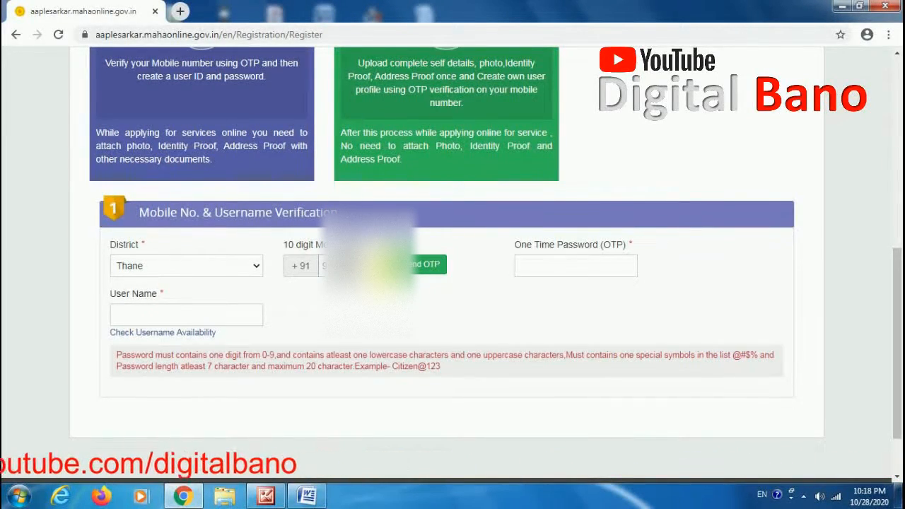
{"action": "key", "text": "BackSpace"}
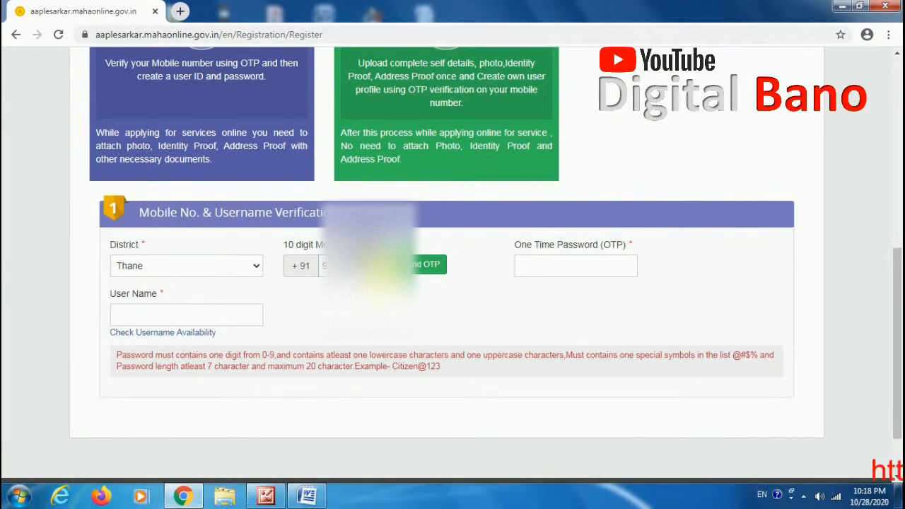
{"action": "left_click", "coordinate": [427, 266]}
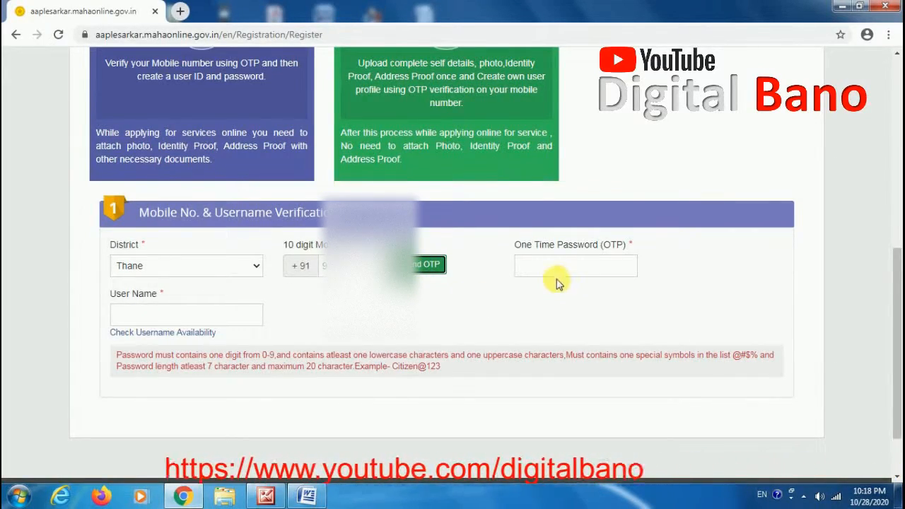
Step: Enter a user name, check its availability and dismiss the alert
{"action": "scroll", "coordinate": [900, 326], "scroll_direction": "down", "scroll_amount": 1}
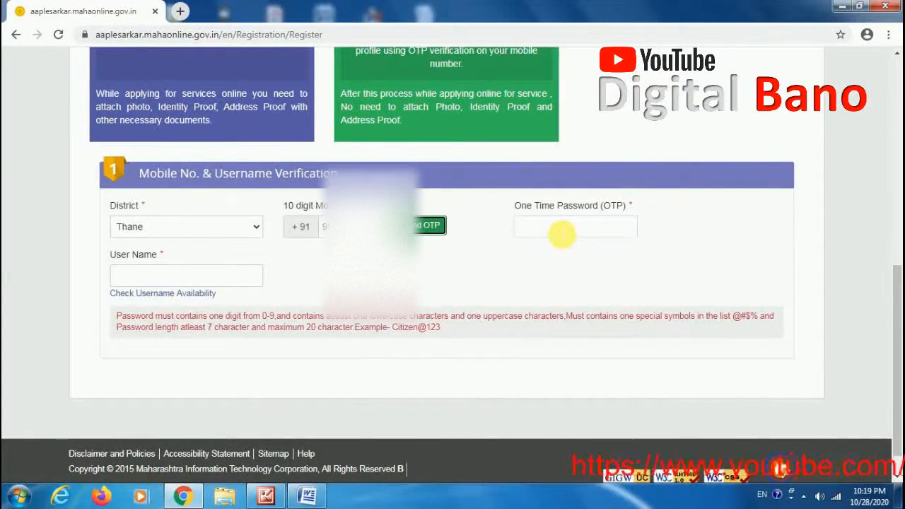
{"action": "left_click", "coordinate": [170, 279]}
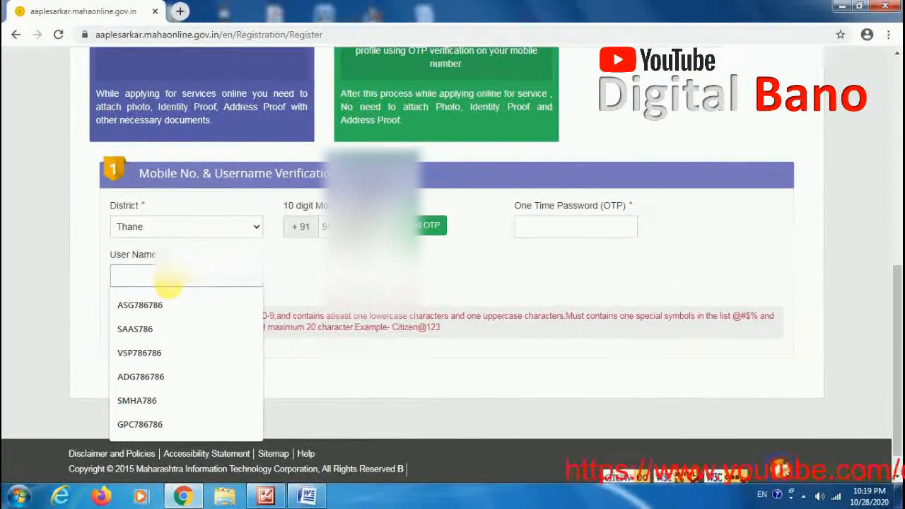
{"action": "type", "text": "YYY7"}
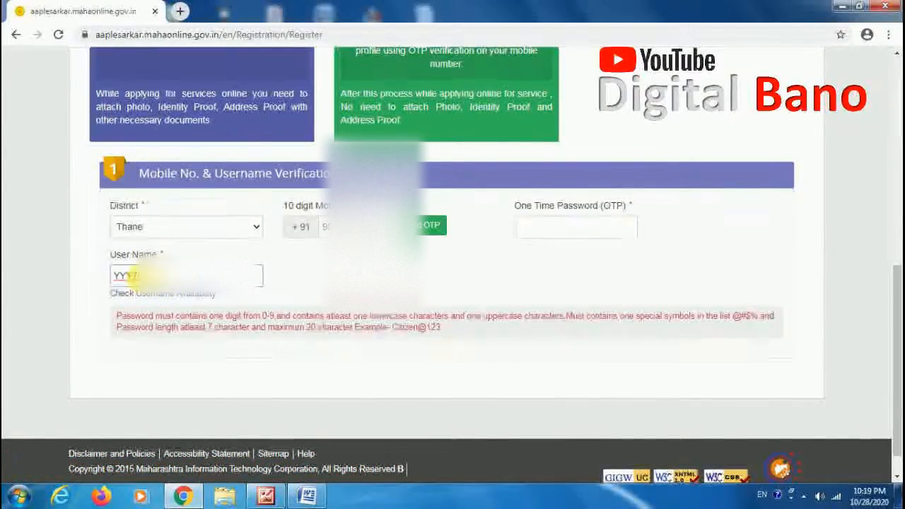
{"action": "left_click", "coordinate": [162, 297]}
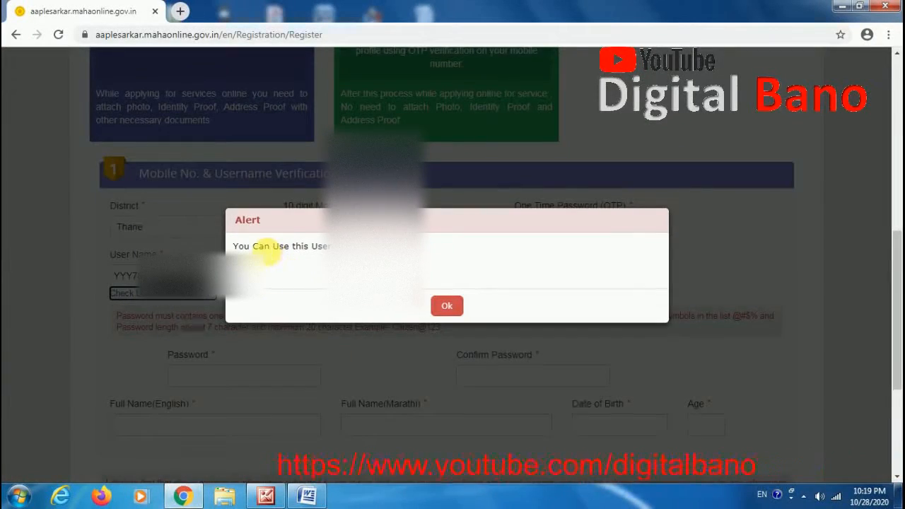
{"action": "left_click", "coordinate": [447, 307]}
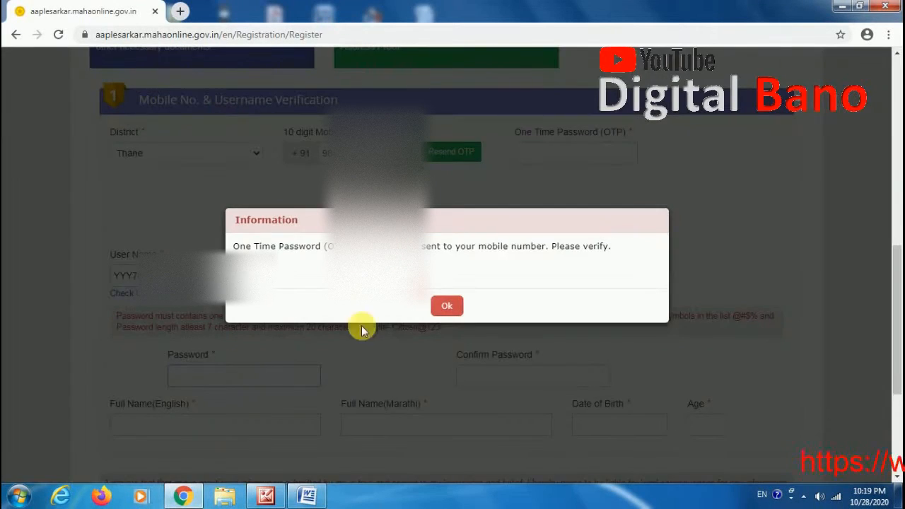
Step: Dismiss the OTP notice and place the cursor in the password field
{"action": "left_click", "coordinate": [450, 307]}
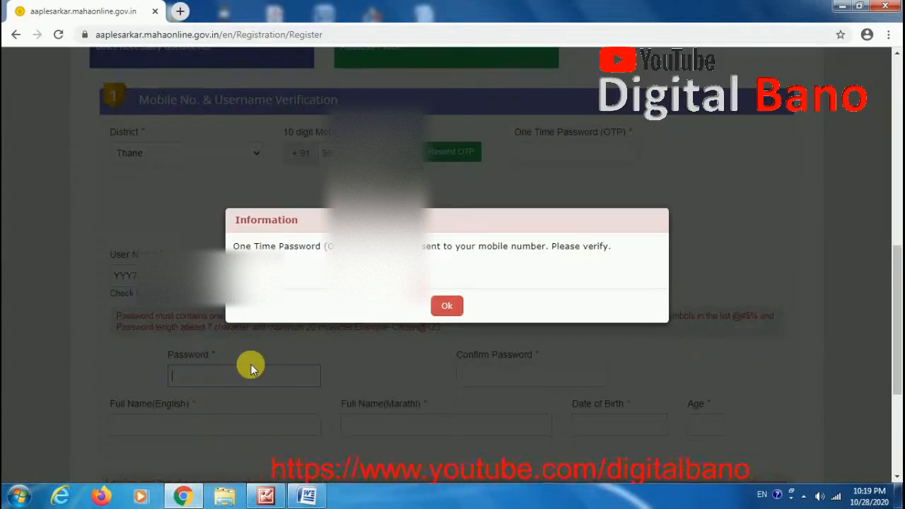
{"action": "left_click", "coordinate": [443, 304]}
{"action": "left_click", "coordinate": [244, 385]}
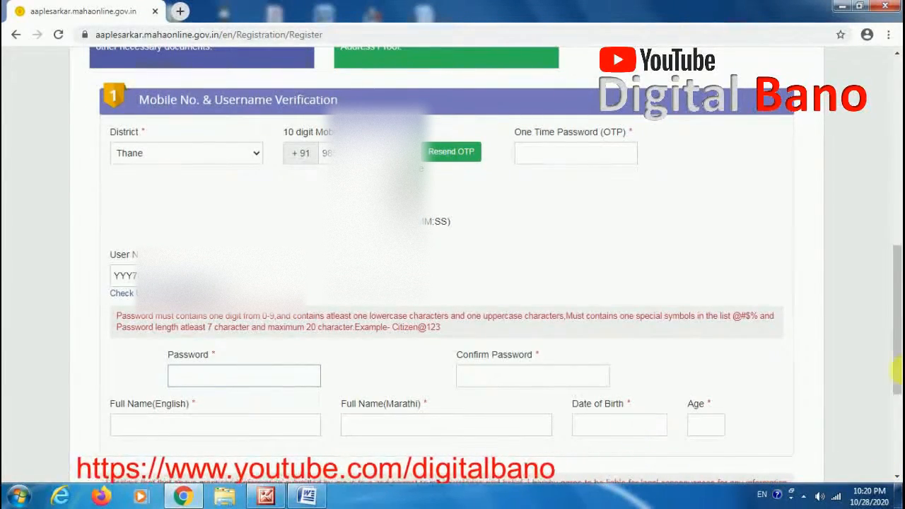
{"action": "left_click_drag", "start_coordinate": [898, 340], "coordinate": [894, 368]}
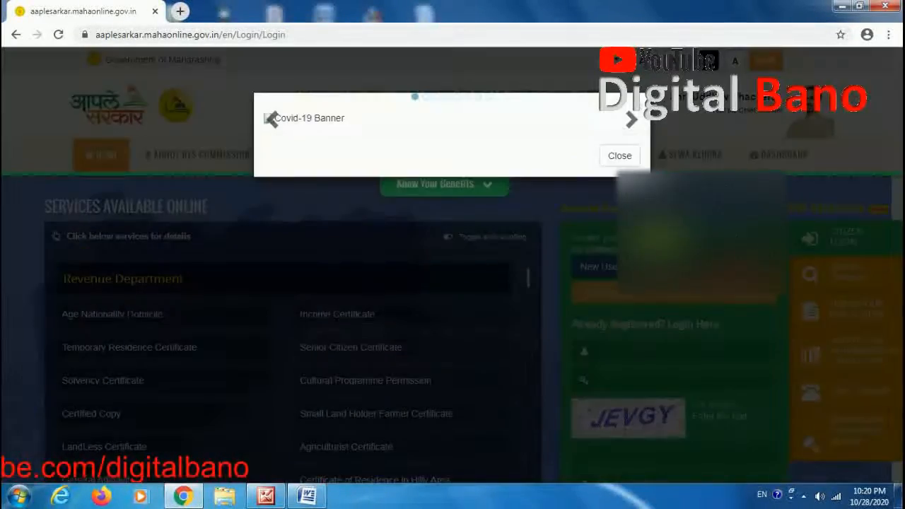
Step: Close the banner on the login page and pick the saved user name for login
{"action": "left_click", "coordinate": [630, 189]}
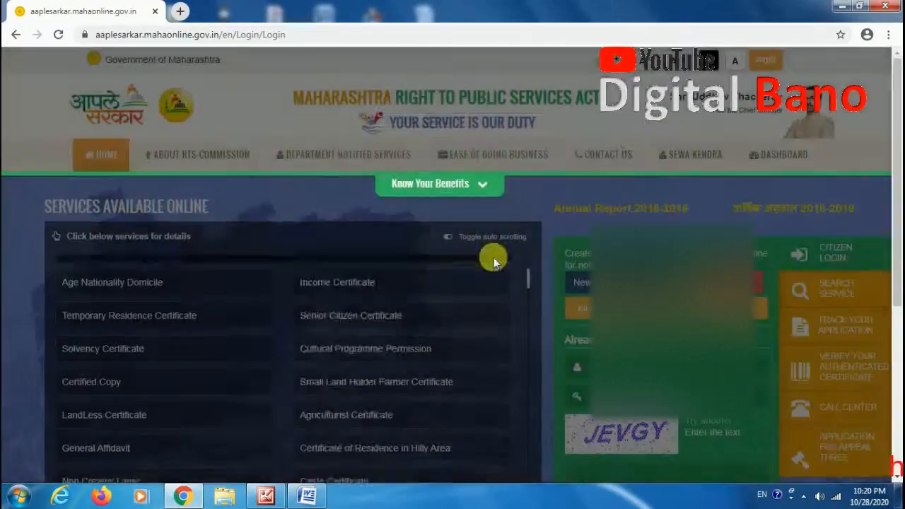
{"action": "left_click", "coordinate": [673, 366]}
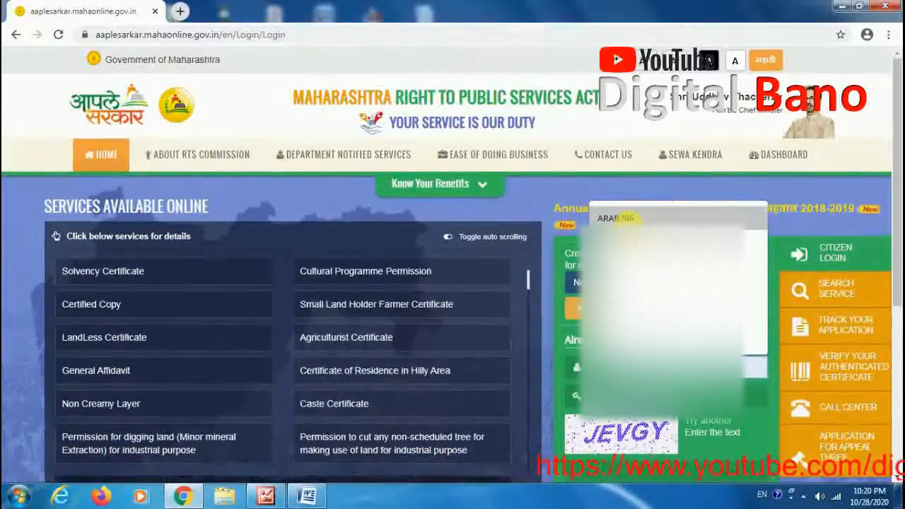
{"action": "left_click", "coordinate": [629, 219]}
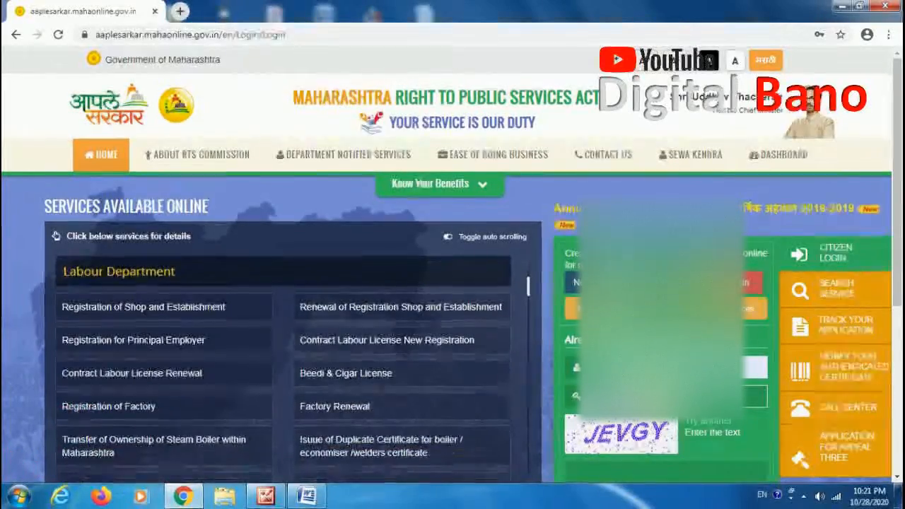
Step: Fill in the captcha text JEVGY to sign in to the citizen account
{"action": "key", "text": "Tab"}
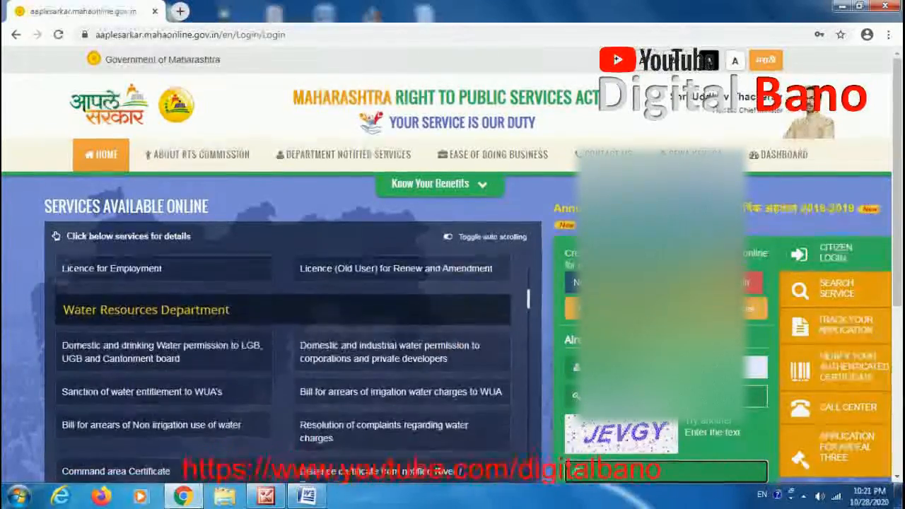
{"action": "type", "text": "JEVGY"}
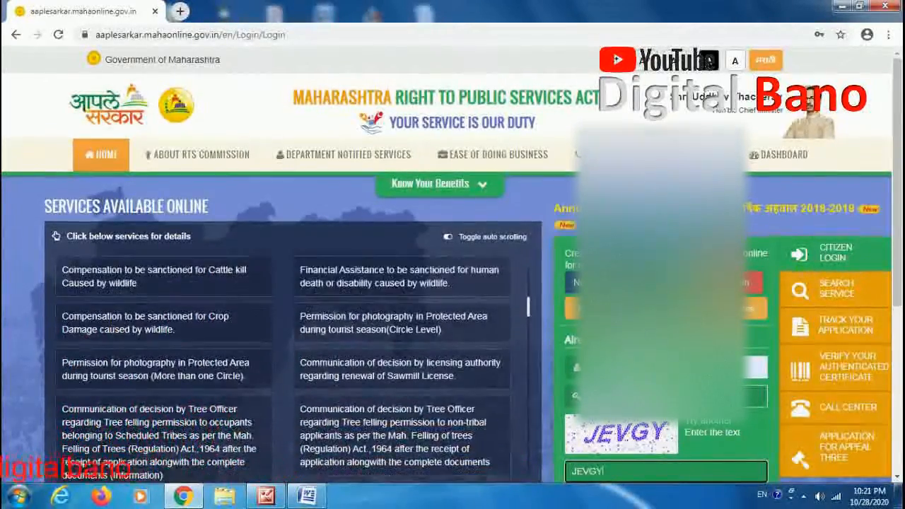
{"action": "scroll", "coordinate": [665, 318], "scroll_direction": "down", "scroll_amount": 3}
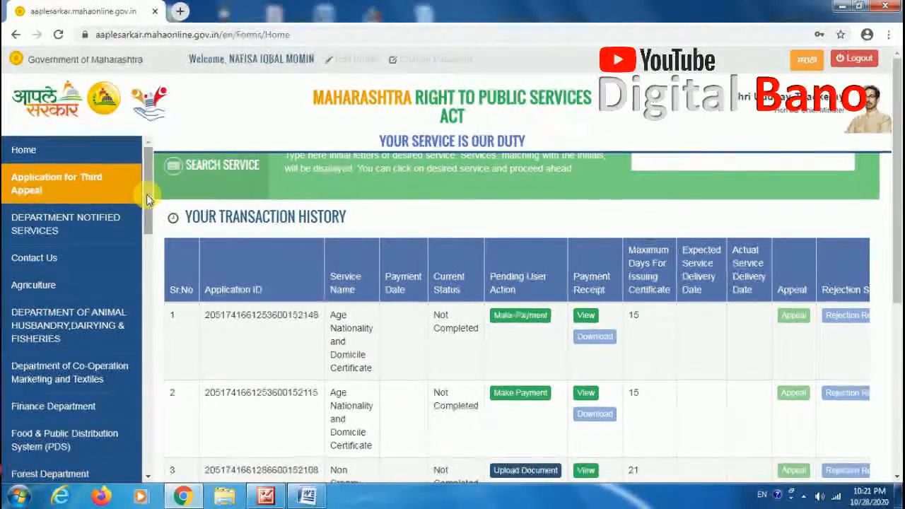
Step: Open the Revenue Department from the department list
{"action": "left_click_drag", "start_coordinate": [149, 198], "coordinate": [148, 324]}
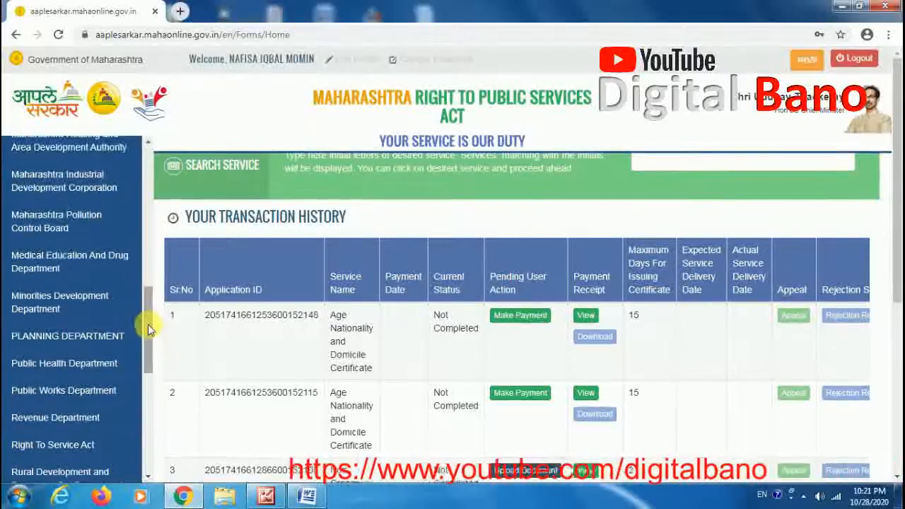
{"action": "left_click", "coordinate": [62, 419]}
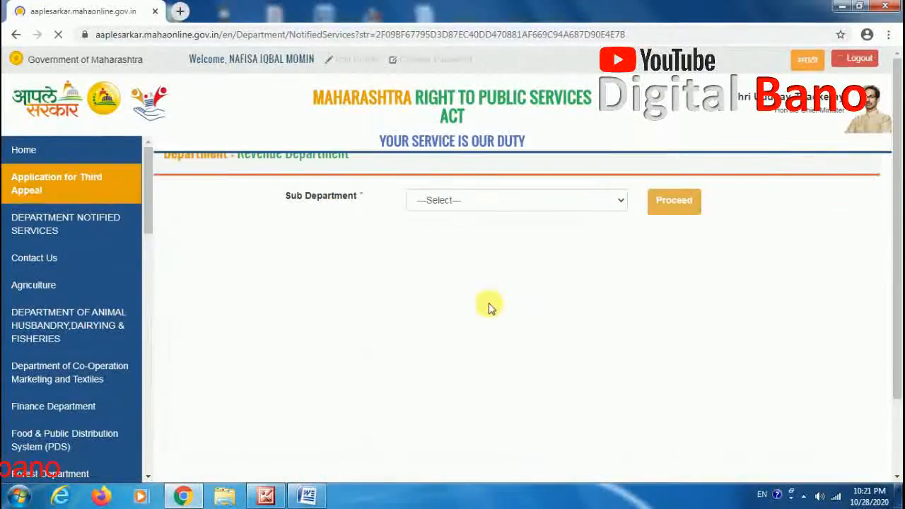
Step: Choose Revenue Services as the sub department
{"action": "left_click", "coordinate": [499, 205]}
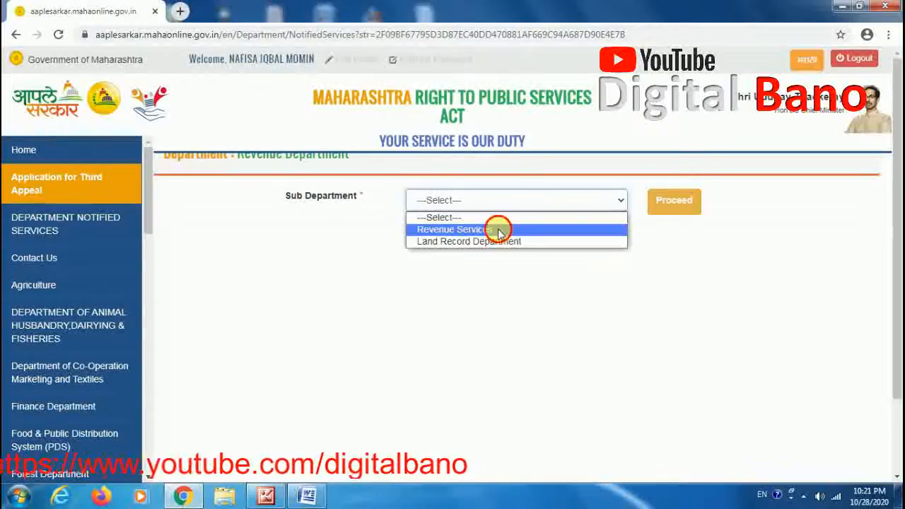
{"action": "left_click", "coordinate": [497, 231]}
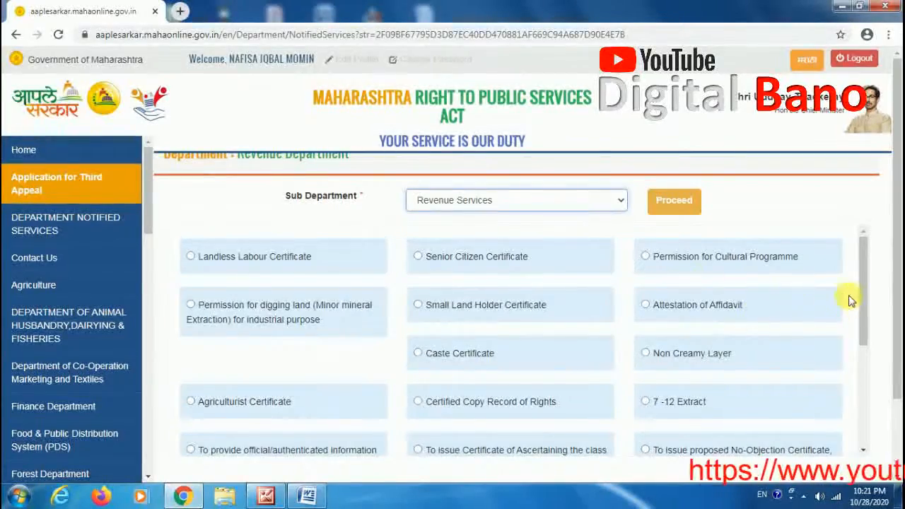
Step: Select Age Nationality and Domicile Certificate and proceed
{"action": "left_click_drag", "start_coordinate": [864, 291], "coordinate": [859, 387]}
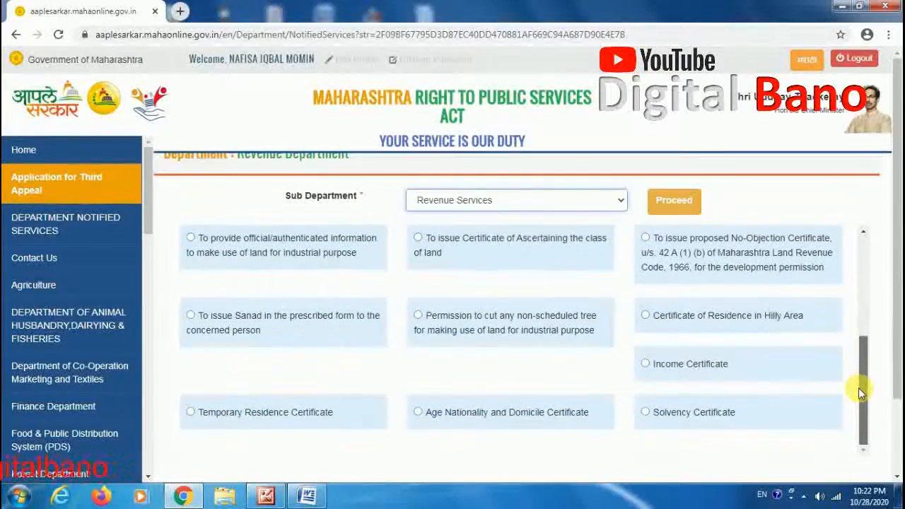
{"action": "left_click", "coordinate": [417, 414]}
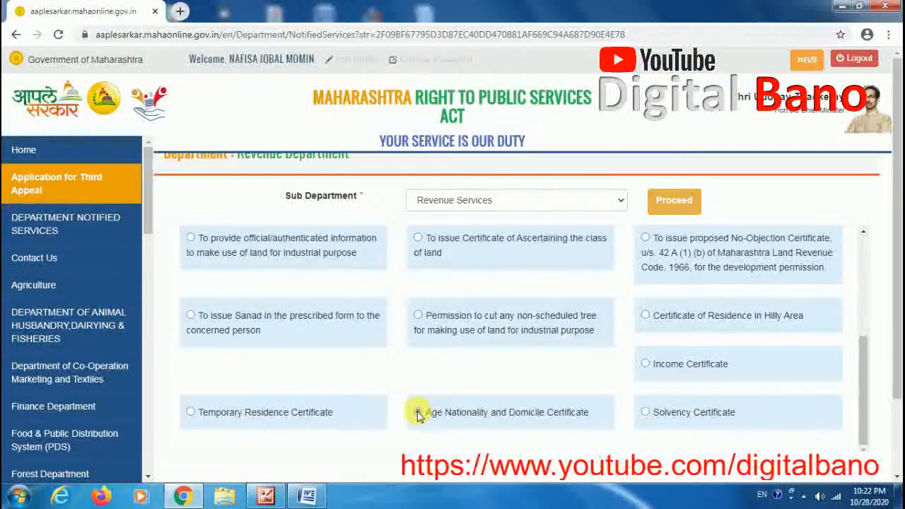
{"action": "left_click", "coordinate": [675, 203]}
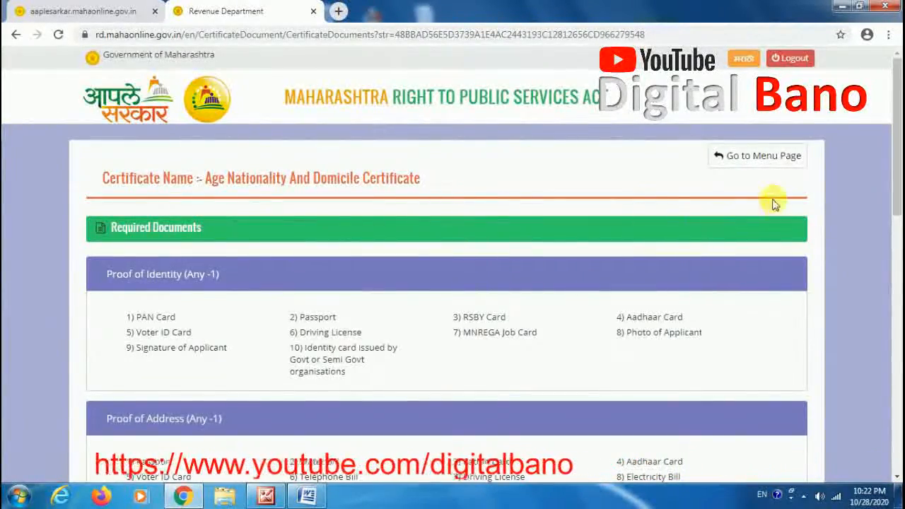
Step: Review the required documents listed for the certificate
{"action": "left_click_drag", "start_coordinate": [897, 148], "coordinate": [897, 179]}
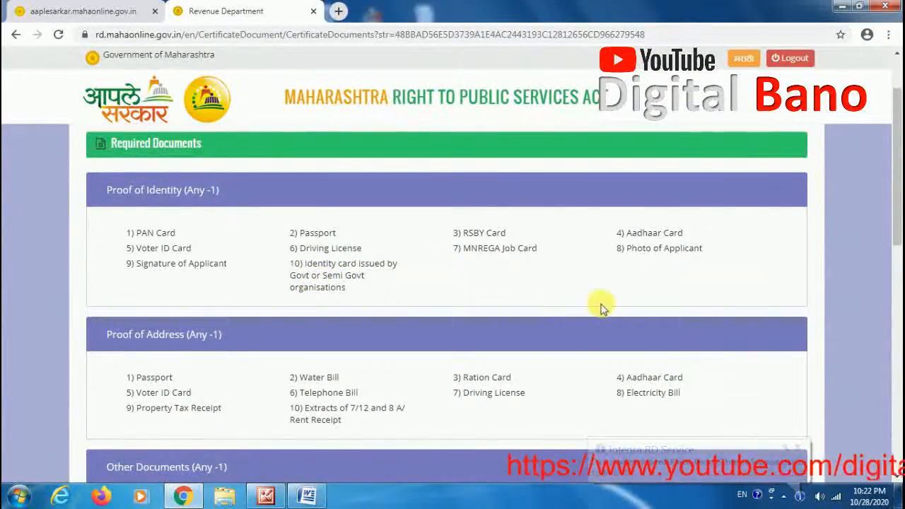
{"action": "left_click_drag", "start_coordinate": [898, 208], "coordinate": [892, 276]}
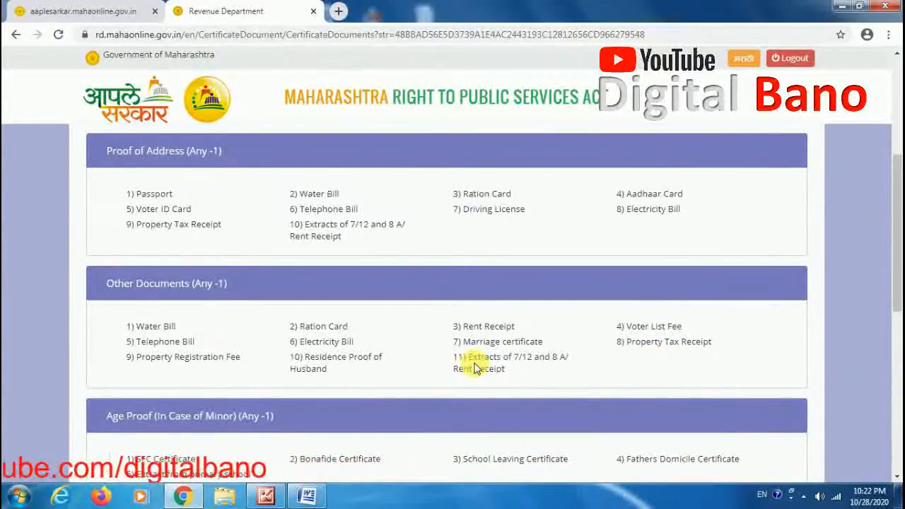
Step: Scroll through the remaining document lists and continue to the application form
{"action": "left_click_drag", "start_coordinate": [897, 278], "coordinate": [897, 327]}
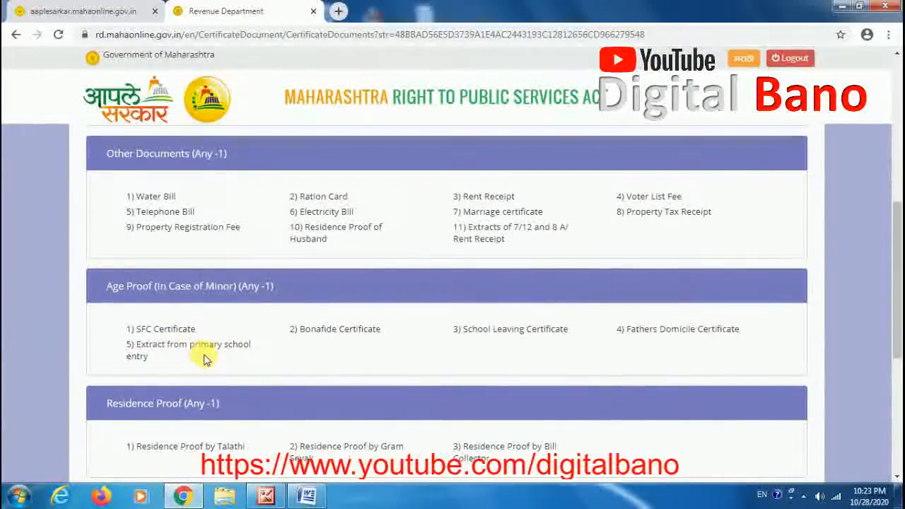
{"action": "left_click_drag", "start_coordinate": [897, 309], "coordinate": [893, 349]}
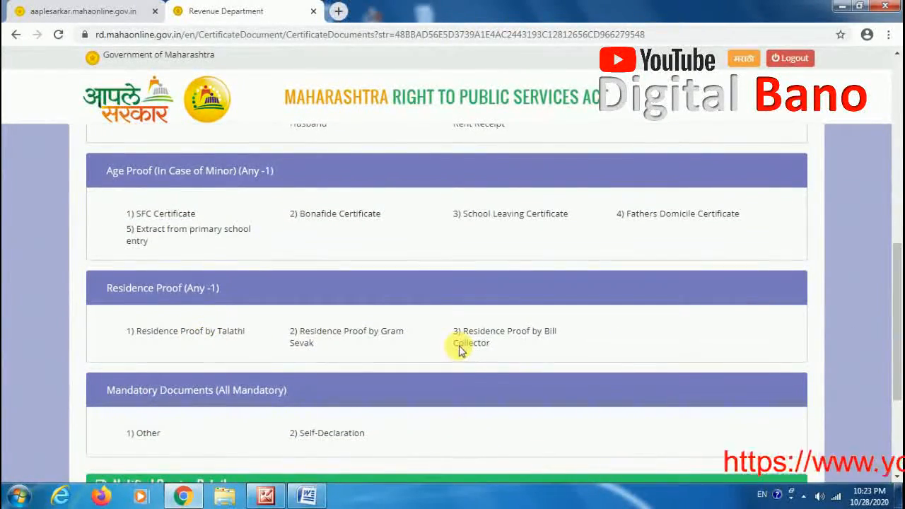
{"action": "left_click_drag", "start_coordinate": [897, 362], "coordinate": [900, 397]}
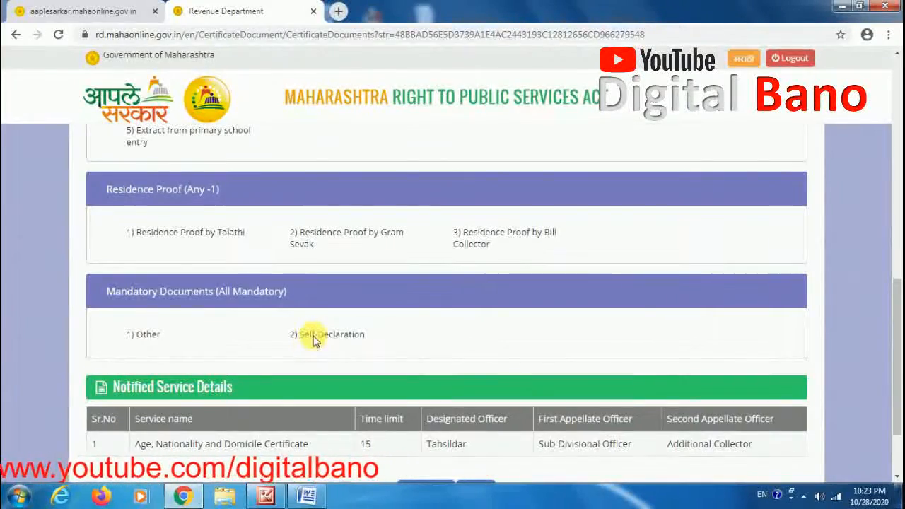
{"action": "left_click_drag", "start_coordinate": [897, 322], "coordinate": [897, 338]}
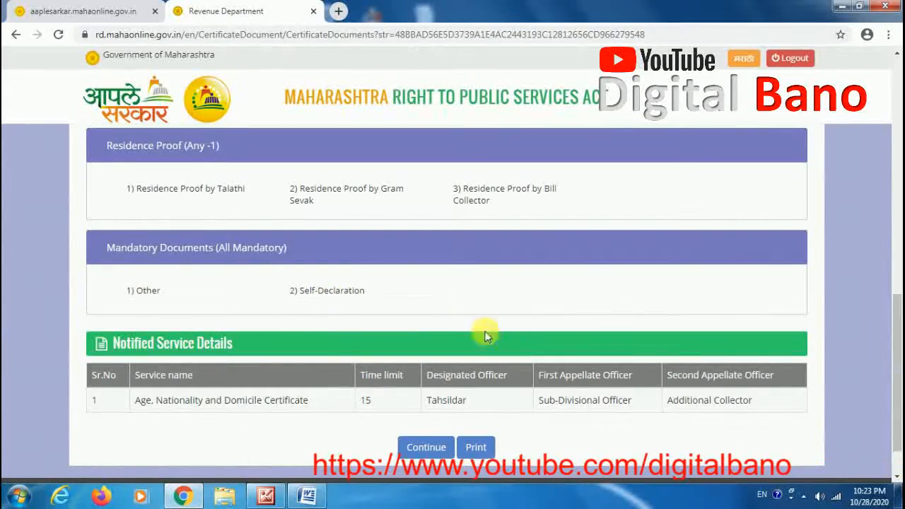
{"action": "left_click", "coordinate": [428, 450]}
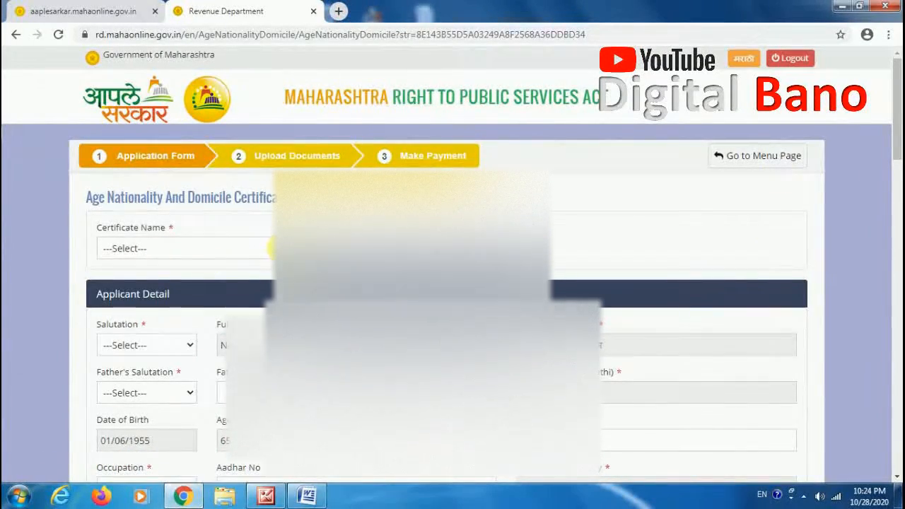
Step: Choose Certificate of Age, Nationality and Domicile as the certificate name and set the applicant's salutation to Mr
{"action": "left_click", "coordinate": [271, 249]}
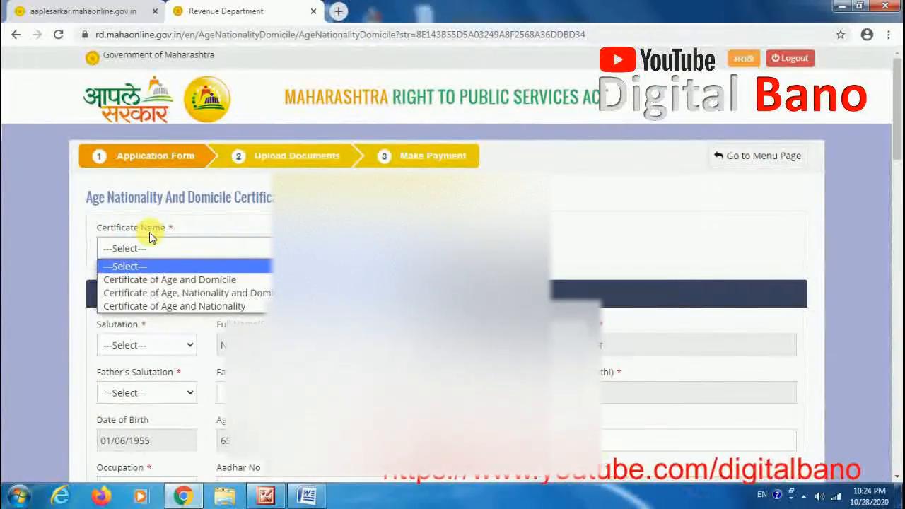
{"action": "left_click", "coordinate": [253, 296]}
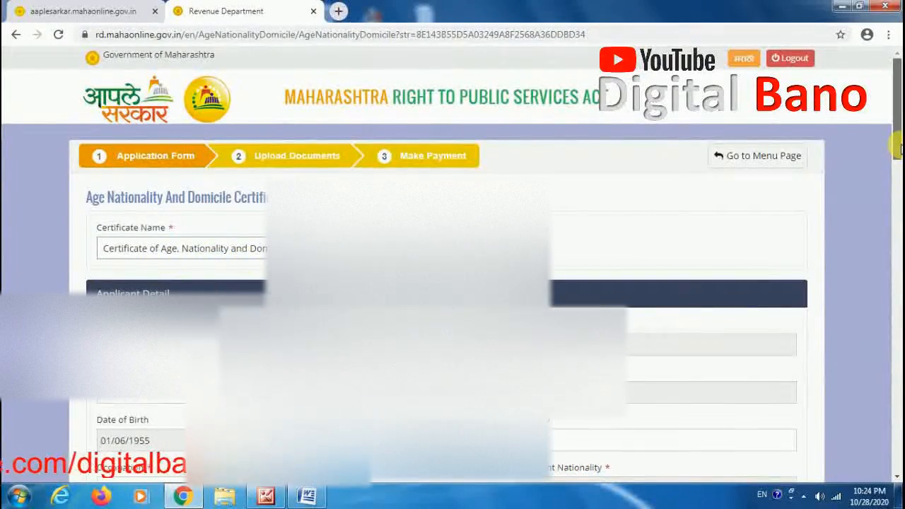
{"action": "scroll", "coordinate": [876, 267], "scroll_direction": "down", "scroll_amount": 2}
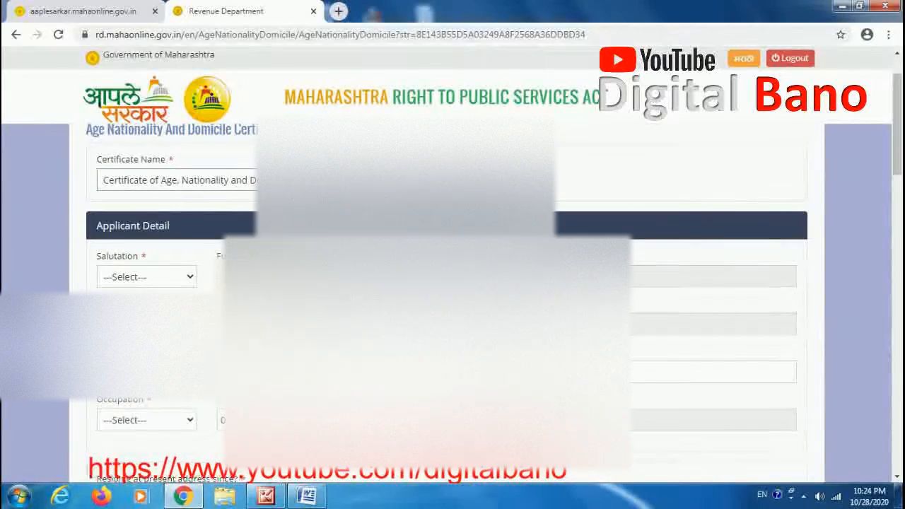
{"action": "left_click", "coordinate": [162, 280]}
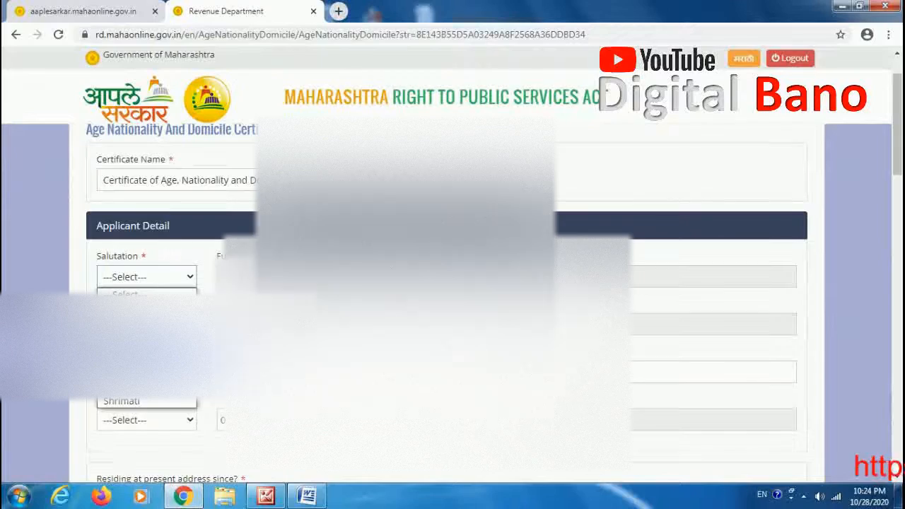
{"action": "left_click", "coordinate": [128, 348]}
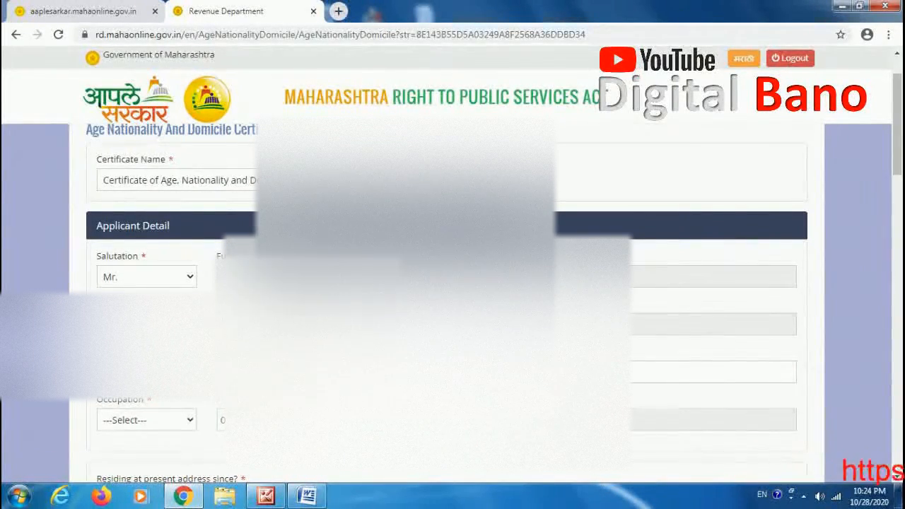
Step: Set the applicant's occupation to Others and the year of residing at the present address to 2003
{"action": "left_click", "coordinate": [614, 322]}
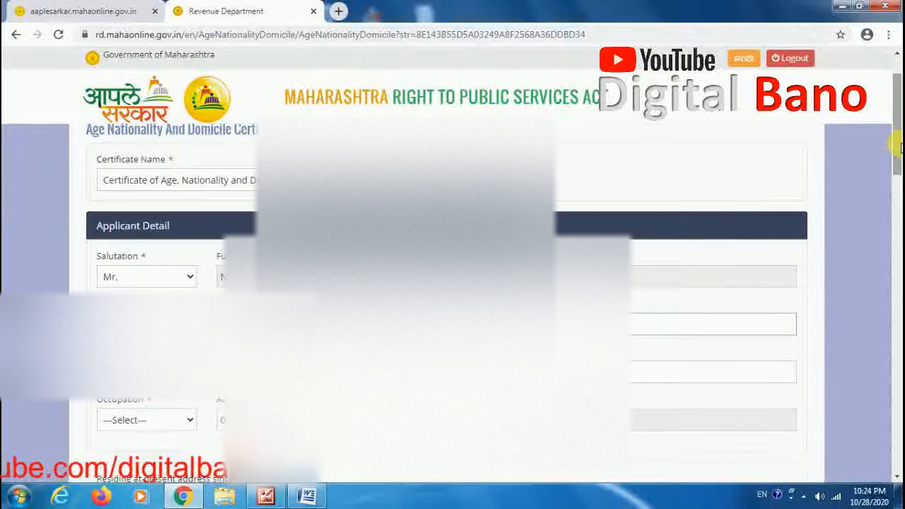
{"action": "scroll", "coordinate": [898, 151], "scroll_direction": "down", "scroll_amount": 2}
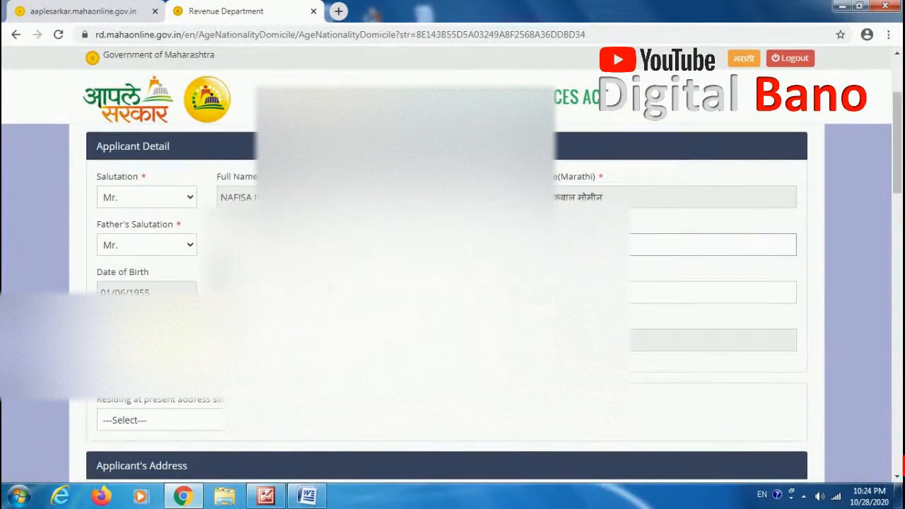
{"action": "left_click", "coordinate": [148, 340]}
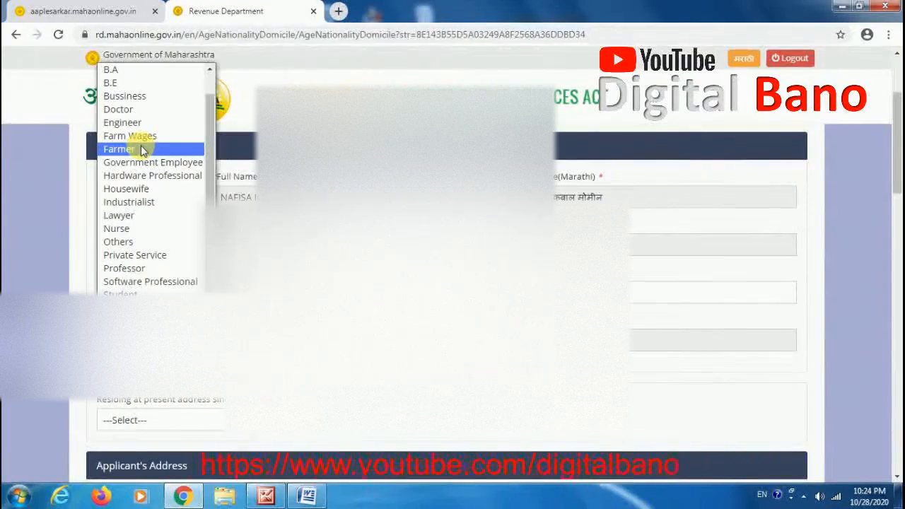
{"action": "left_click", "coordinate": [137, 241]}
{"action": "left_click_drag", "start_coordinate": [897, 166], "coordinate": [897, 204]}
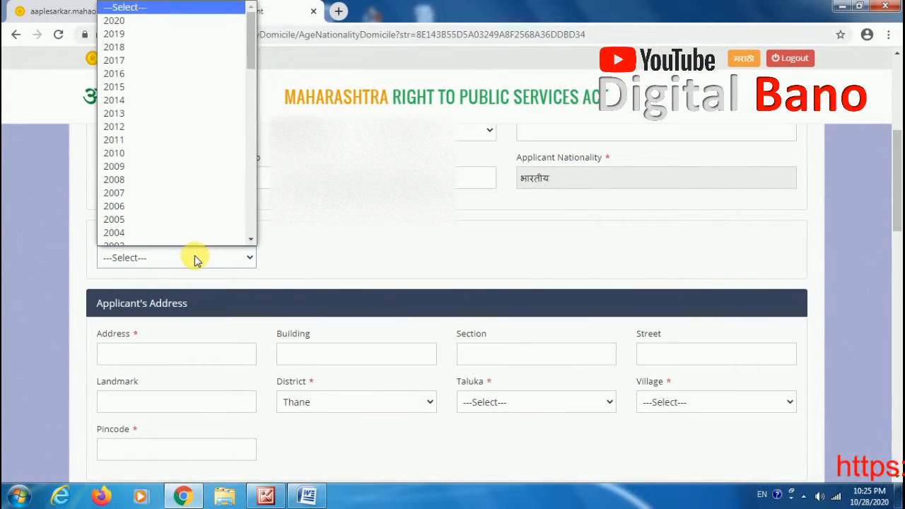
{"action": "left_click", "coordinate": [233, 239]}
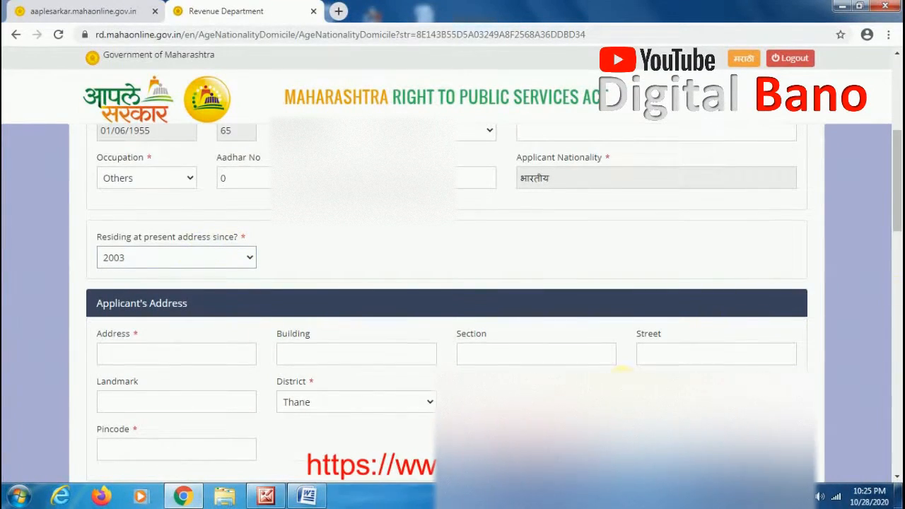
Step: Enter the applicant's house number in the address field and choose the taluka
{"action": "left_click_drag", "start_coordinate": [900, 203], "coordinate": [899, 219]}
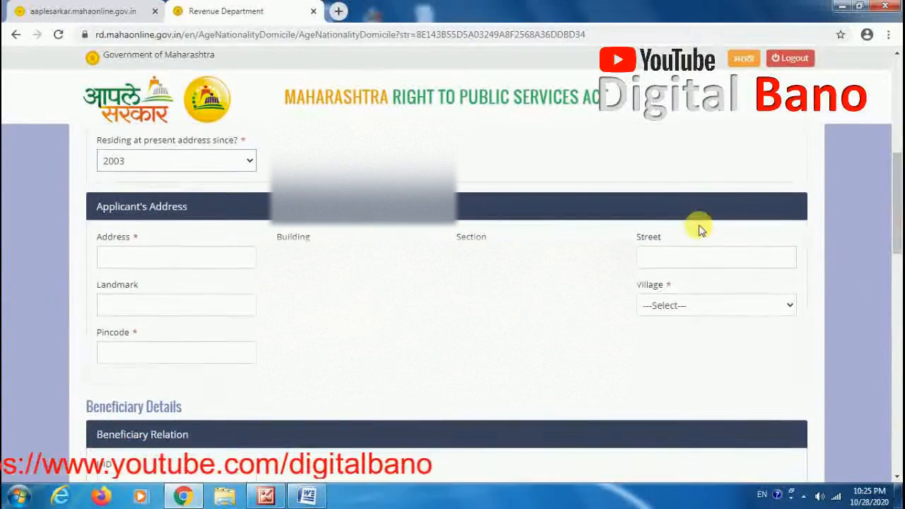
{"action": "left_click", "coordinate": [207, 266]}
{"action": "type", "text": "44"}
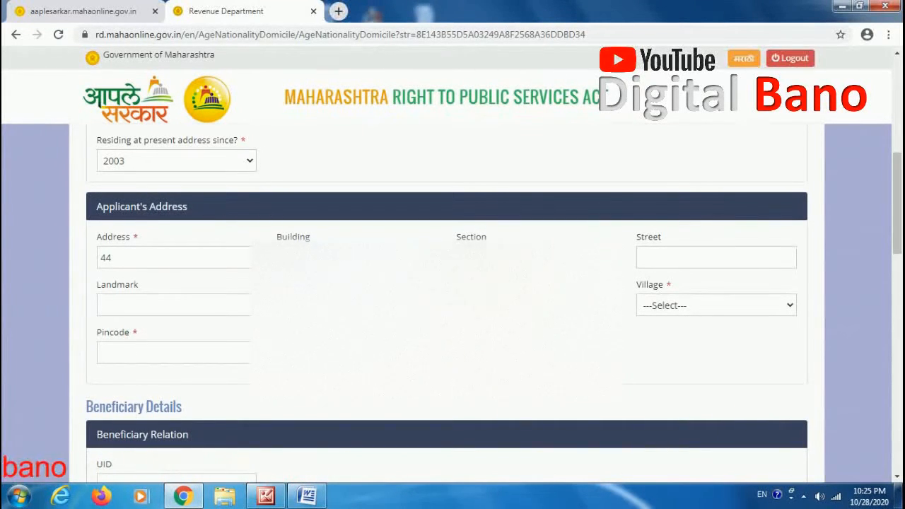
{"action": "left_click", "coordinate": [522, 305]}
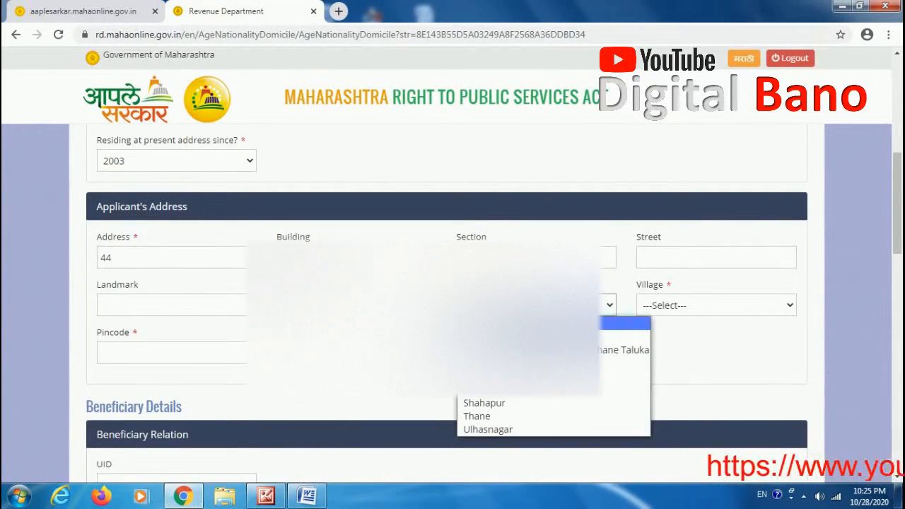
{"action": "left_click", "coordinate": [537, 363]}
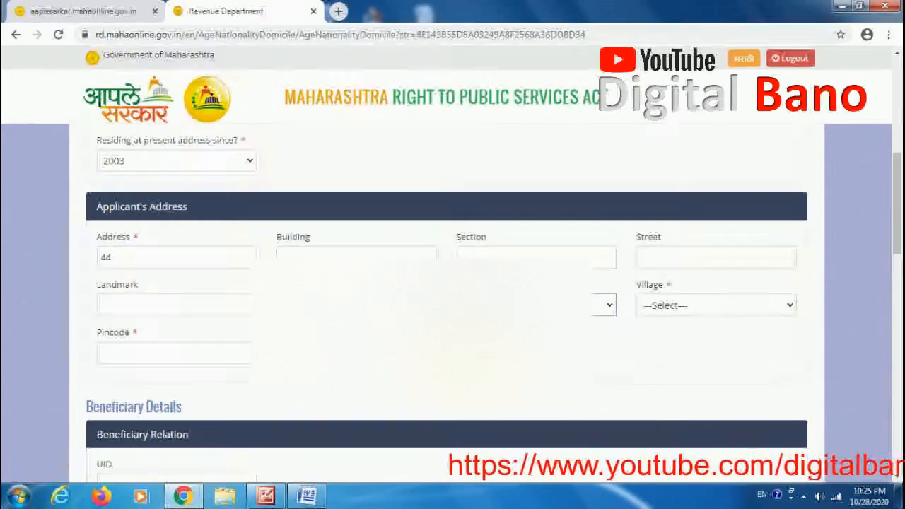
Step: Select Bhiwandi (Municipal Corporation) as the village and fill in the applicant's pincode
{"action": "left_click", "coordinate": [764, 308]}
{"action": "left_click_drag", "start_coordinate": [797, 59], "coordinate": [798, 70]}
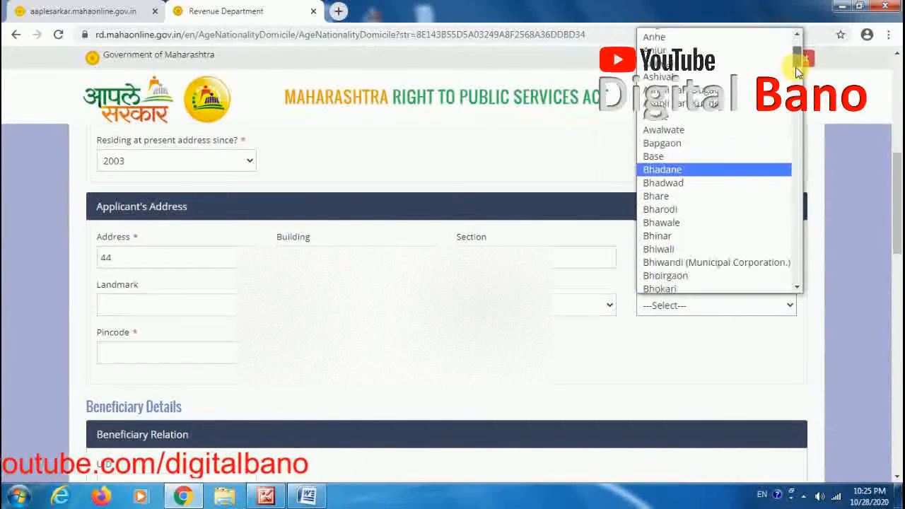
{"action": "left_click", "coordinate": [733, 265]}
{"action": "left_click_drag", "start_coordinate": [898, 234], "coordinate": [895, 252]}
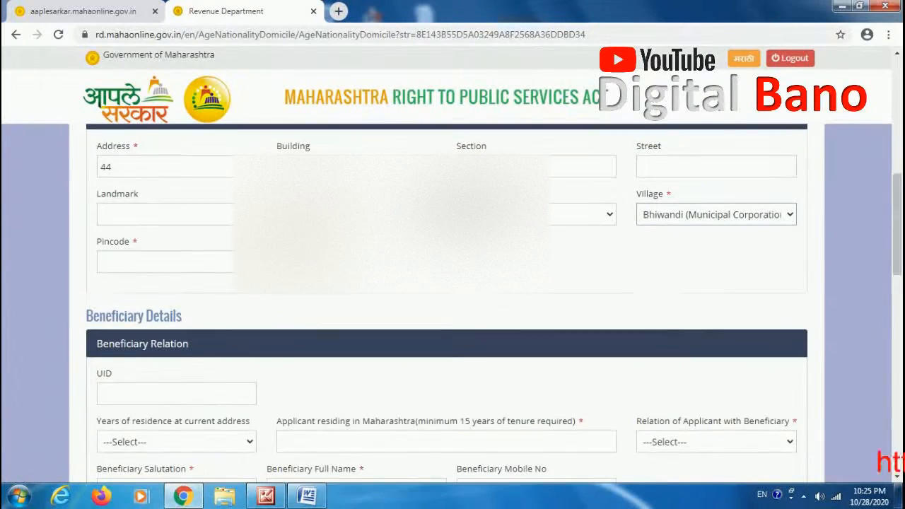
{"action": "left_click", "coordinate": [224, 262]}
{"action": "type", "text": "421302"}
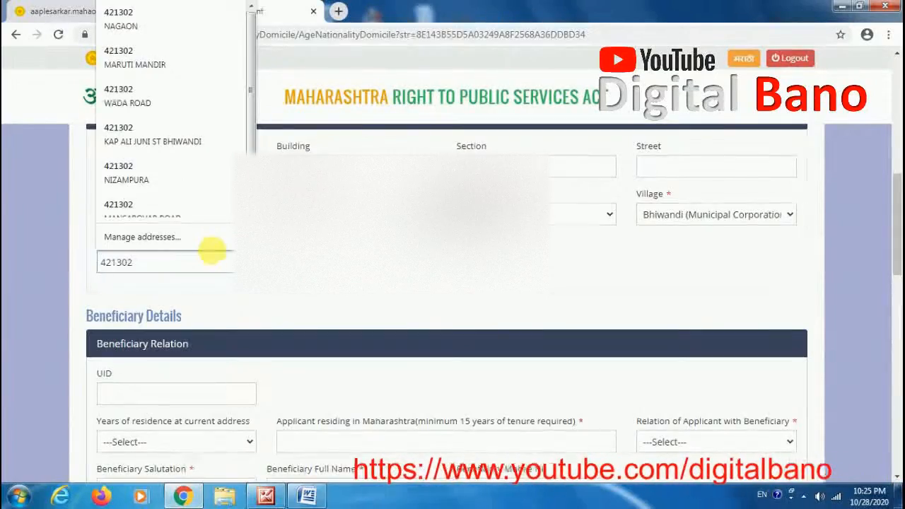
{"action": "key", "text": "Tab"}
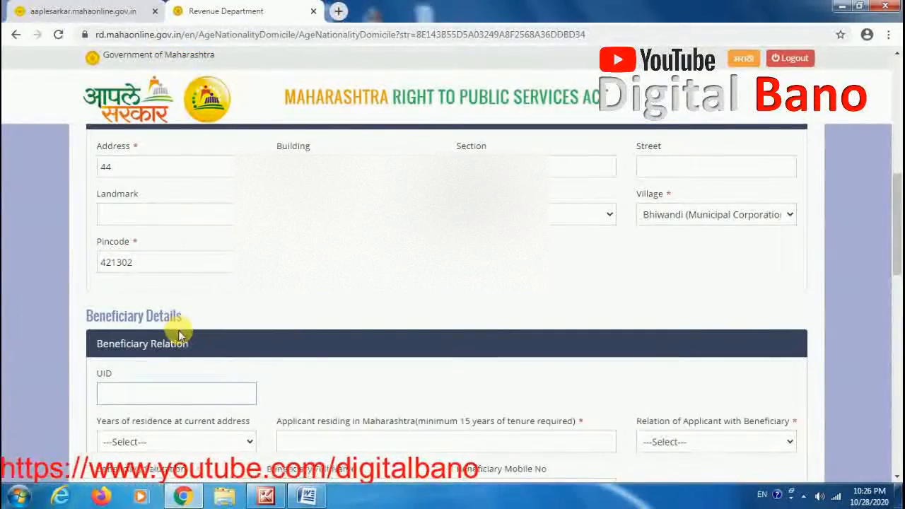
Step: Set the beneficiary's years of residence to 2003 and enter 17 as the years residing in Maharashtra
{"action": "left_click_drag", "start_coordinate": [898, 217], "coordinate": [859, 253]}
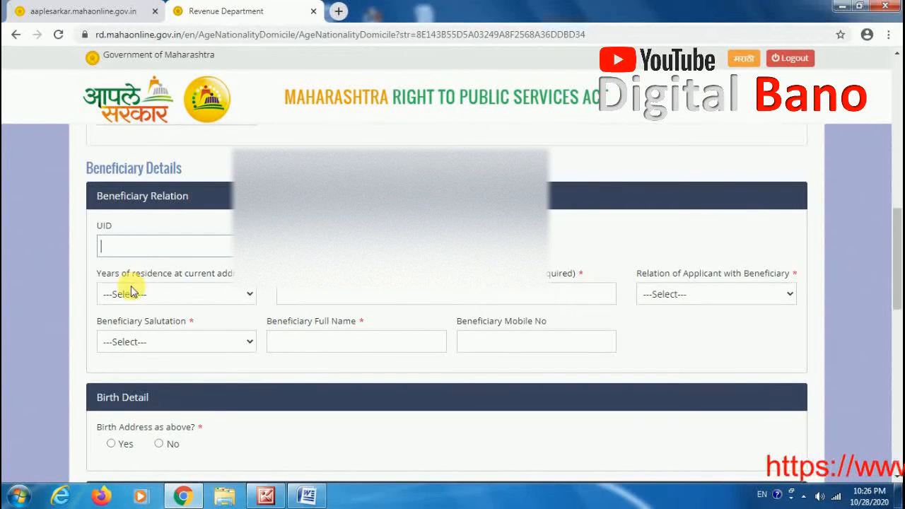
{"action": "left_click", "coordinate": [199, 295]}
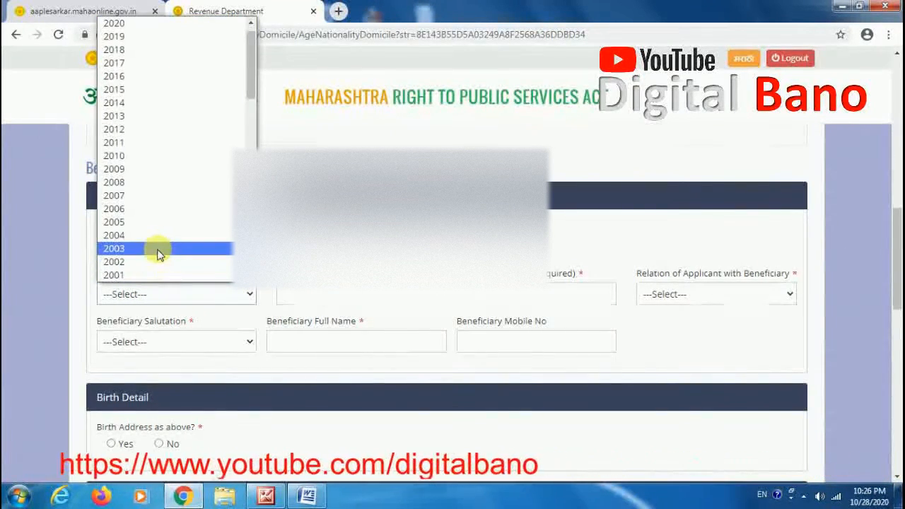
{"action": "left_click", "coordinate": [157, 250]}
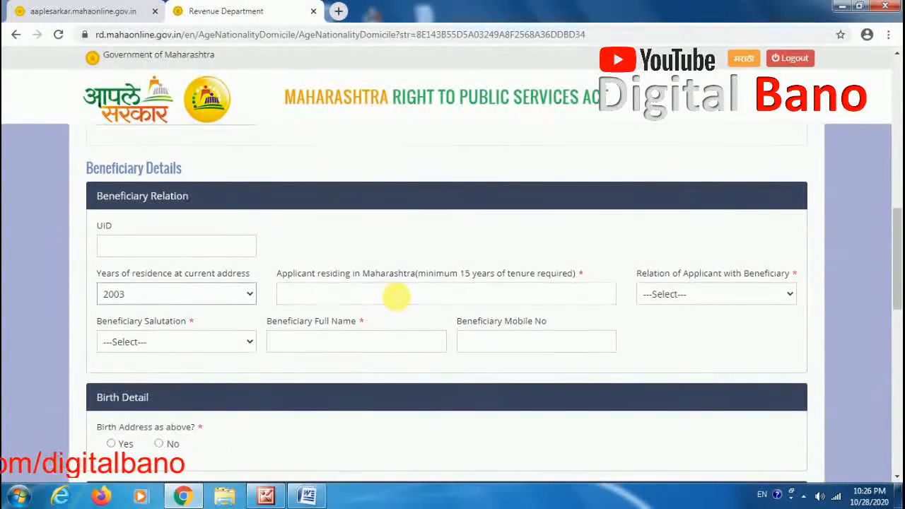
{"action": "left_click", "coordinate": [316, 273]}
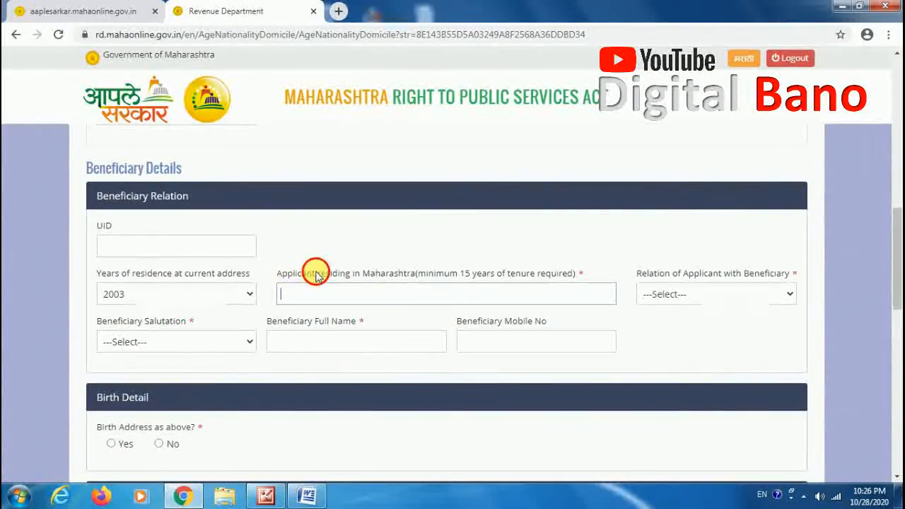
{"action": "left_click_drag", "start_coordinate": [380, 277], "coordinate": [431, 286]}
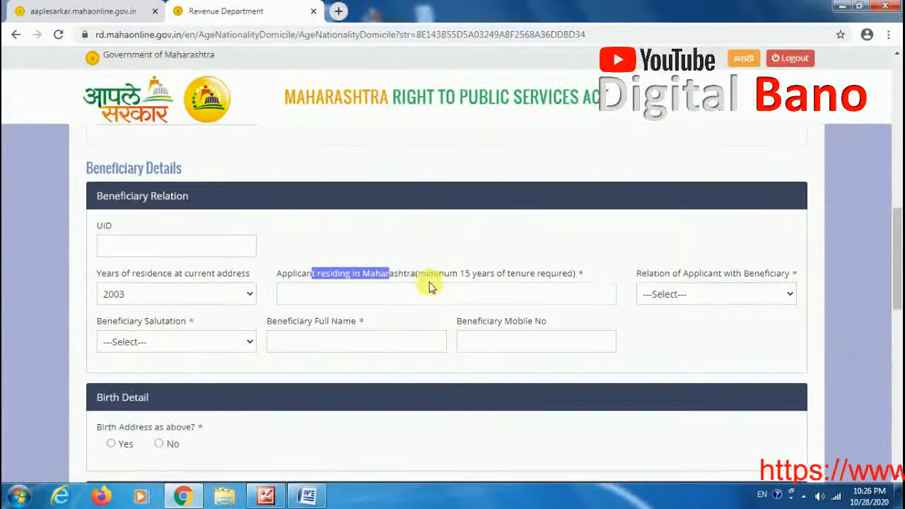
{"action": "left_click", "coordinate": [416, 303]}
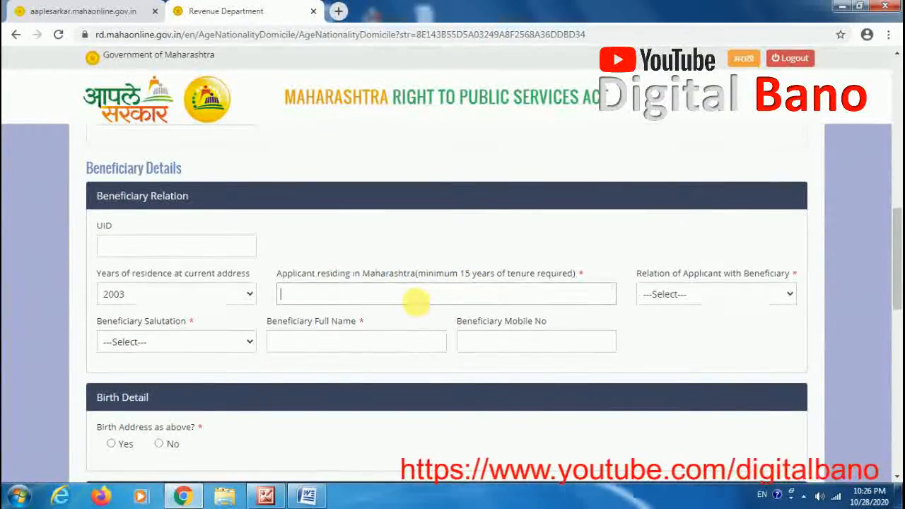
{"action": "type", "text": "17"}
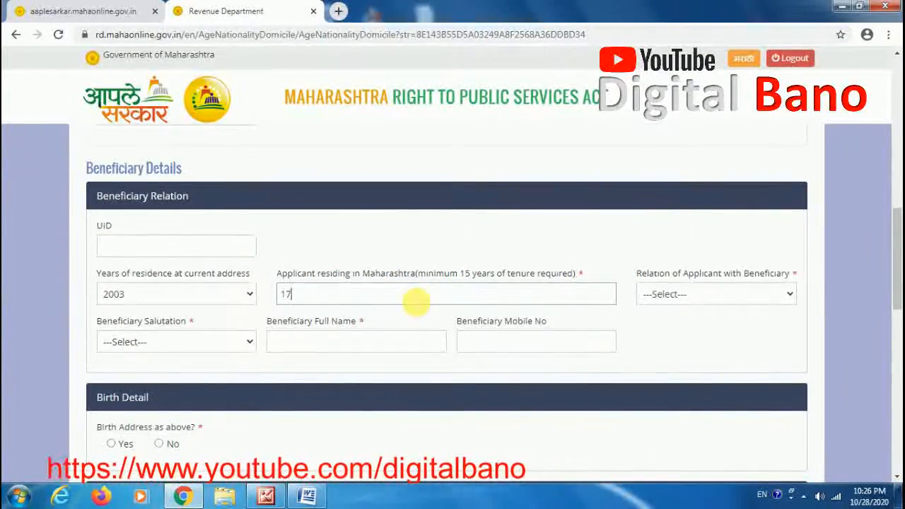
Step: Set the relation of applicant with beneficiary to Self and answer Yes for birth address as above
{"action": "left_click", "coordinate": [677, 295]}
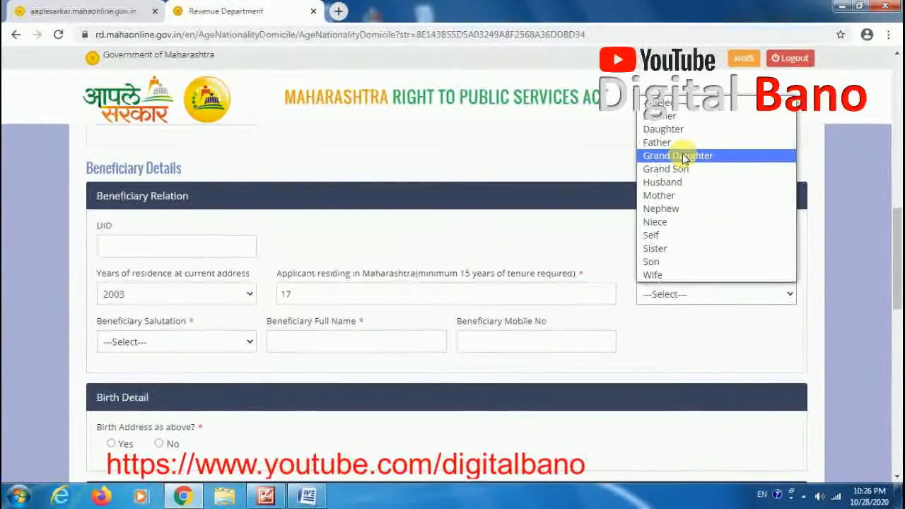
{"action": "left_click", "coordinate": [667, 239]}
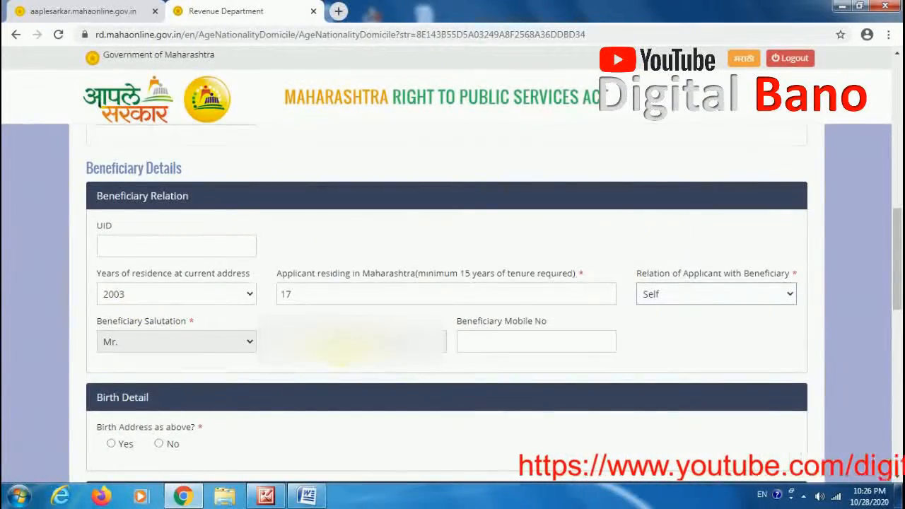
{"action": "left_click_drag", "start_coordinate": [898, 275], "coordinate": [897, 301]}
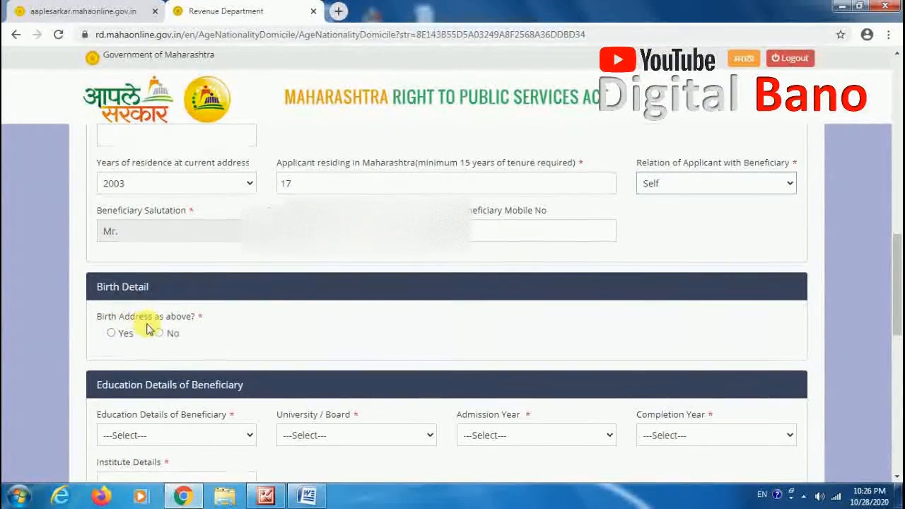
{"action": "left_click_drag", "start_coordinate": [897, 273], "coordinate": [898, 303]}
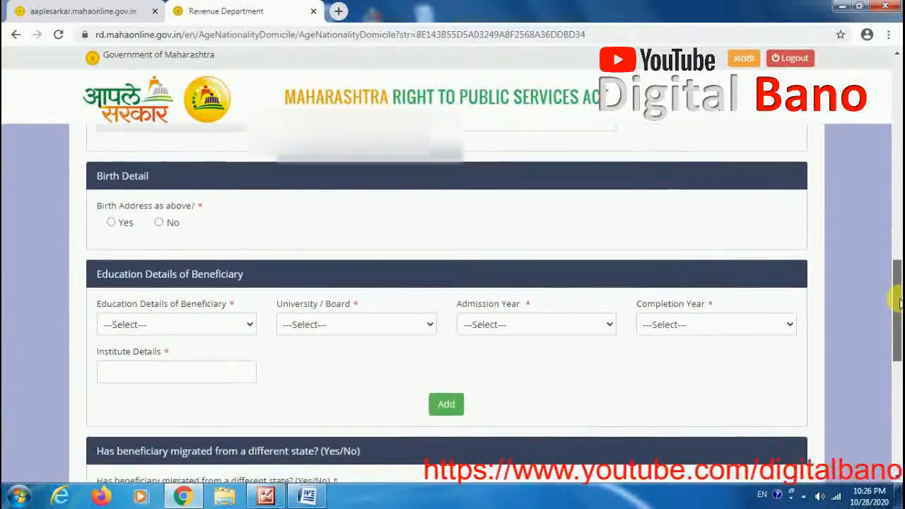
{"action": "left_click", "coordinate": [113, 225]}
{"action": "scroll", "coordinate": [897, 308], "scroll_direction": "down", "scroll_amount": 1}
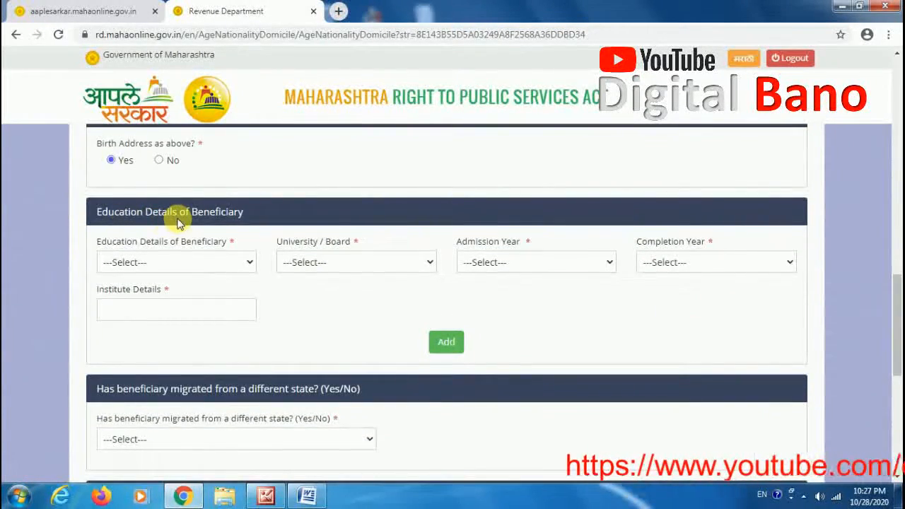
Step: Set the beneficiary's education to Below SSC and the university/board to OTHERS, entering PUNE as the board name
{"action": "left_click", "coordinate": [232, 265]}
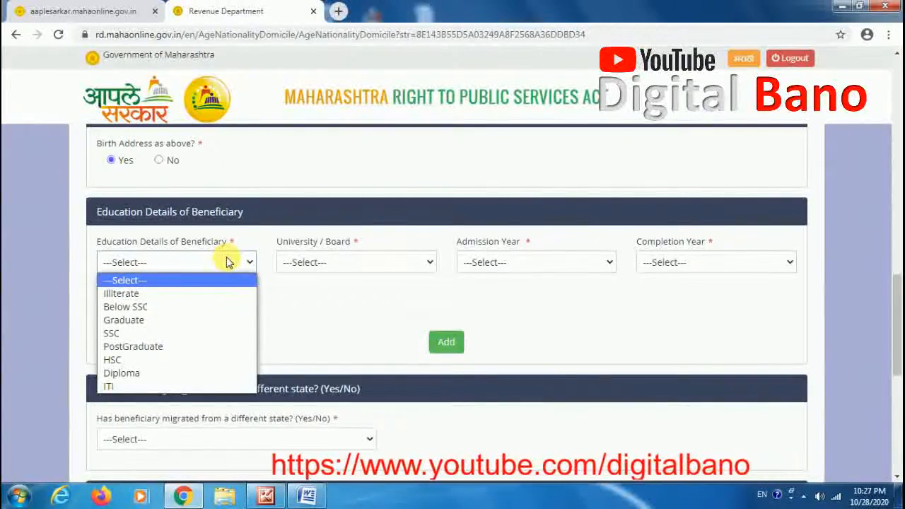
{"action": "left_click", "coordinate": [192, 306]}
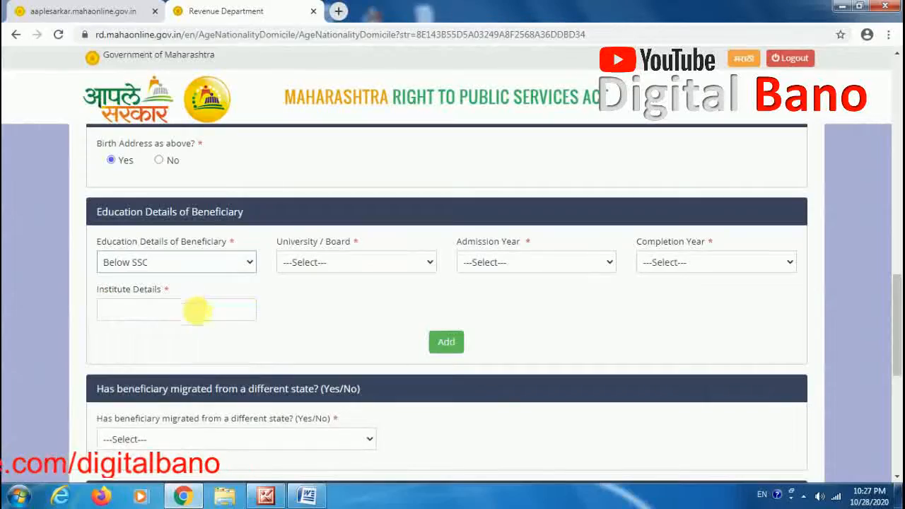
{"action": "left_click", "coordinate": [367, 267]}
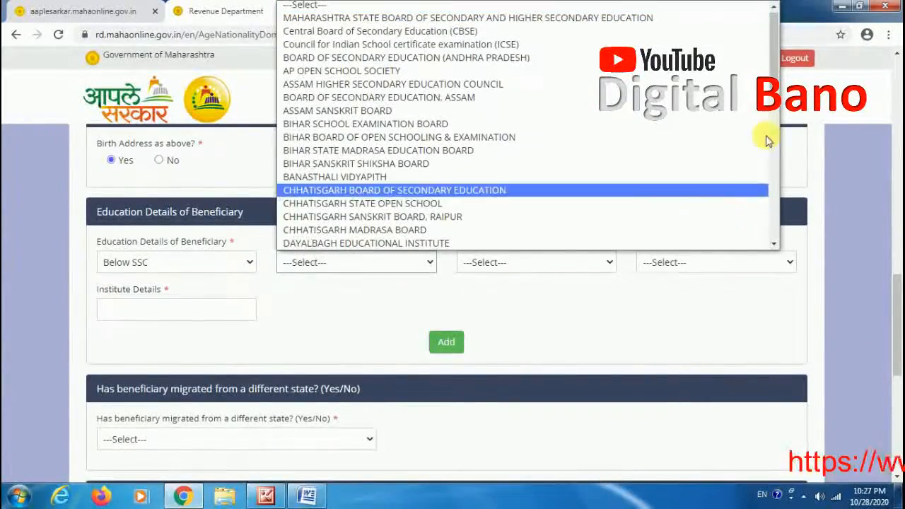
{"action": "left_click_drag", "start_coordinate": [776, 84], "coordinate": [758, 248]}
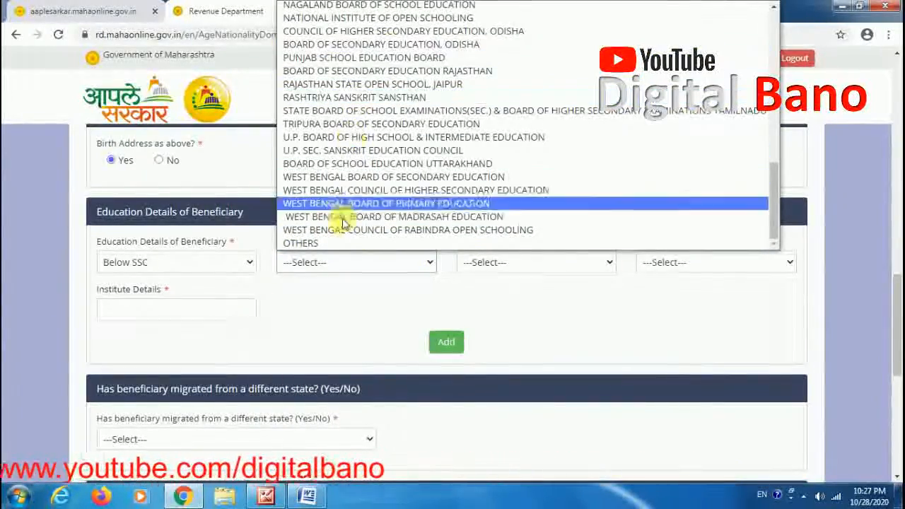
{"action": "left_click", "coordinate": [344, 243]}
{"action": "left_click", "coordinate": [515, 263]}
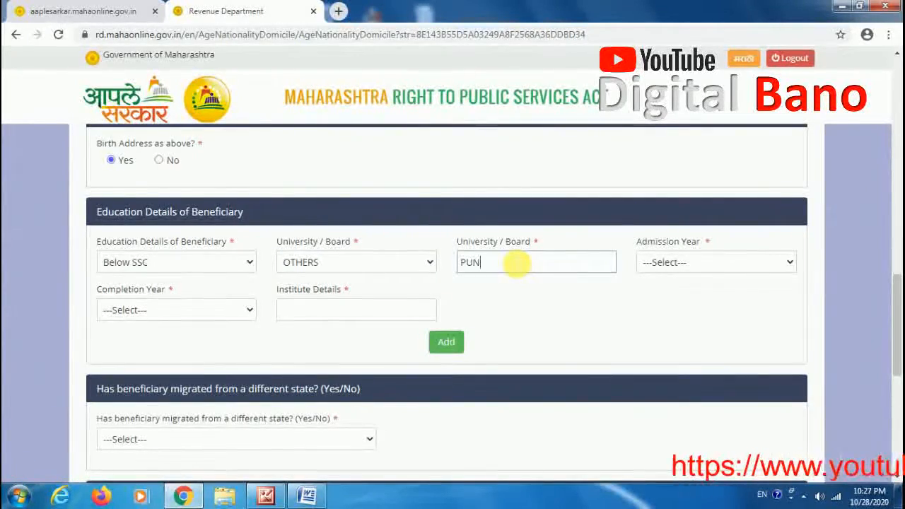
Step: Set the admission year to 2011 and the completion year to 2012
{"action": "left_click", "coordinate": [764, 267]}
{"action": "left_click_drag", "start_coordinate": [788, 44], "coordinate": [790, 77]}
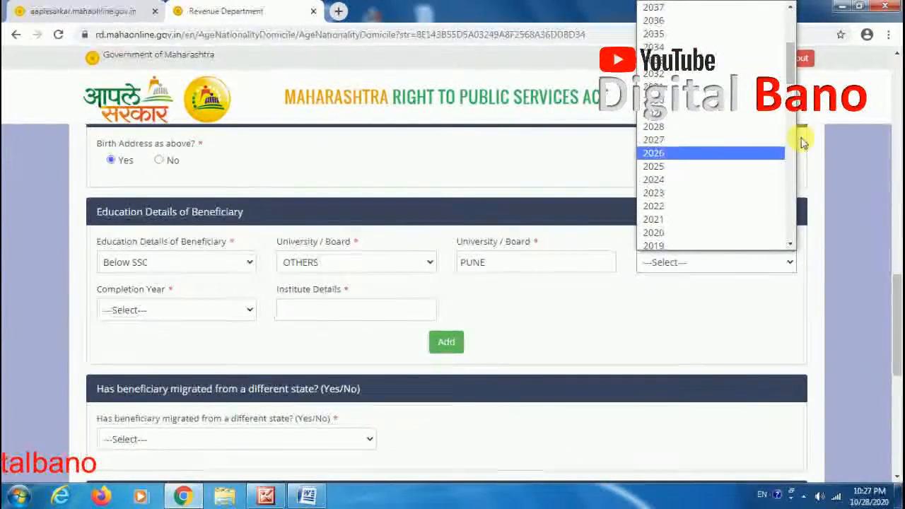
{"action": "scroll", "coordinate": [796, 103], "scroll_direction": "down", "scroll_amount": 2}
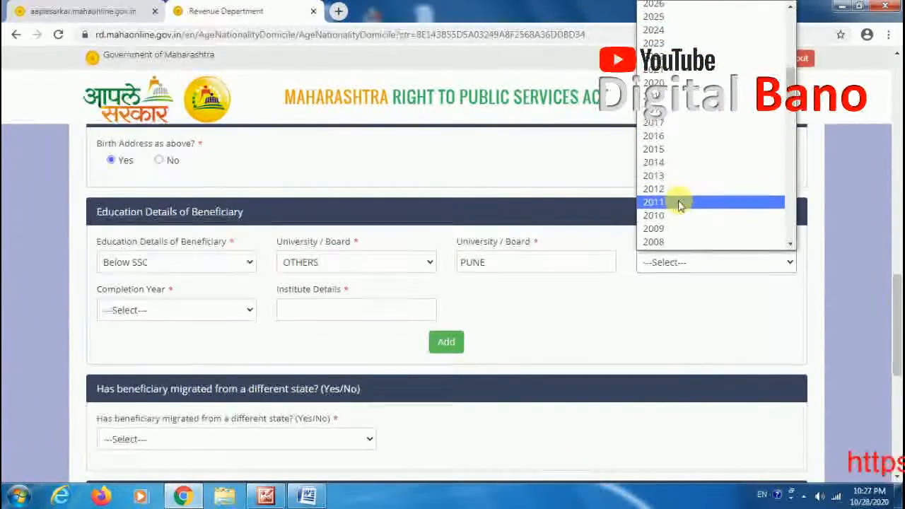
{"action": "left_click", "coordinate": [676, 202]}
{"action": "left_click", "coordinate": [237, 312]}
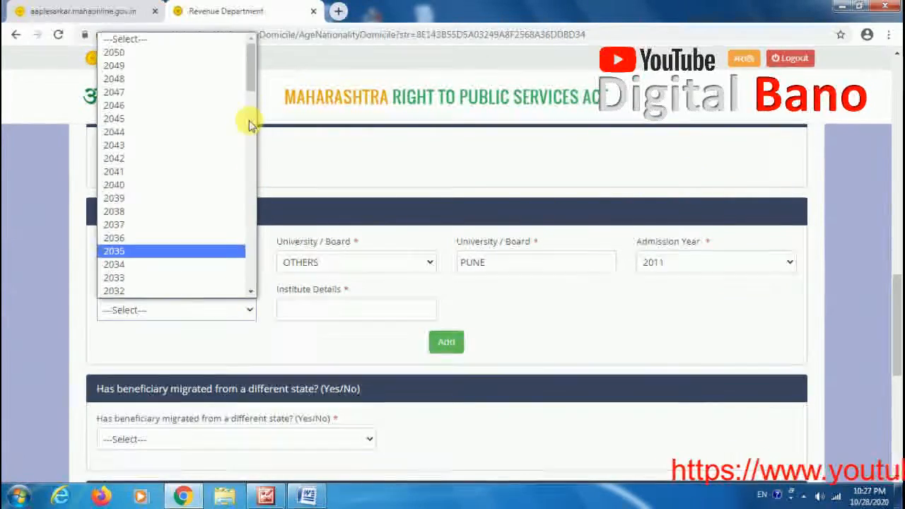
{"action": "left_click_drag", "start_coordinate": [251, 101], "coordinate": [246, 171]}
{"action": "scroll", "coordinate": [242, 170], "scroll_direction": "down", "scroll_amount": 1}
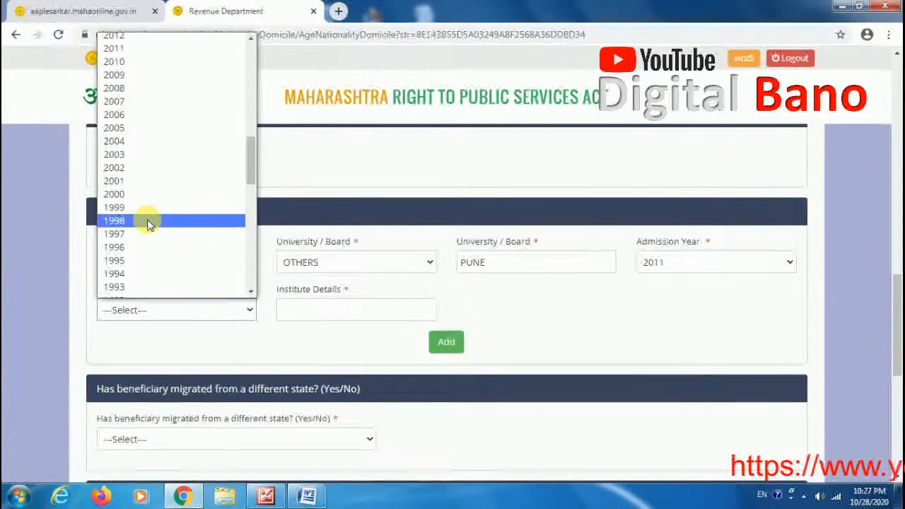
{"action": "left_click", "coordinate": [165, 37]}
Step: Enter स्वामी as the institute details and add the education record
{"action": "left_click", "coordinate": [384, 312]}
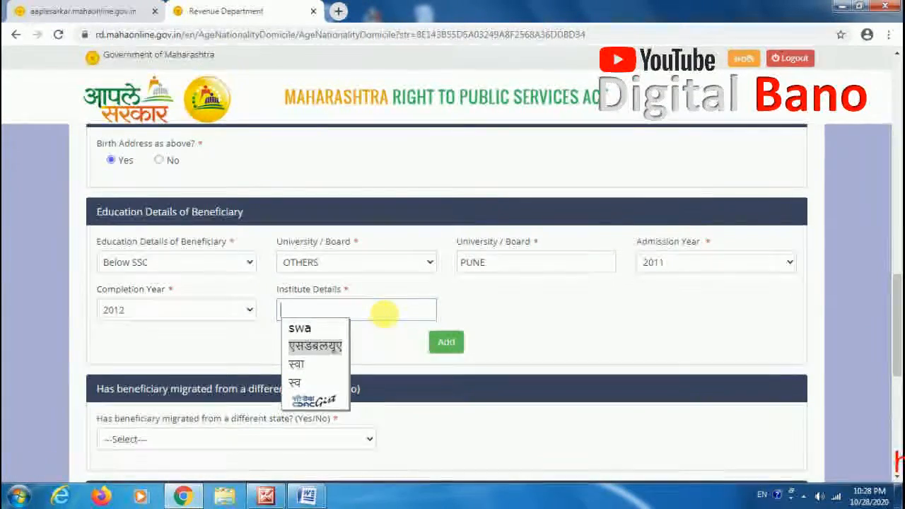
{"action": "type", "text": "swa"}
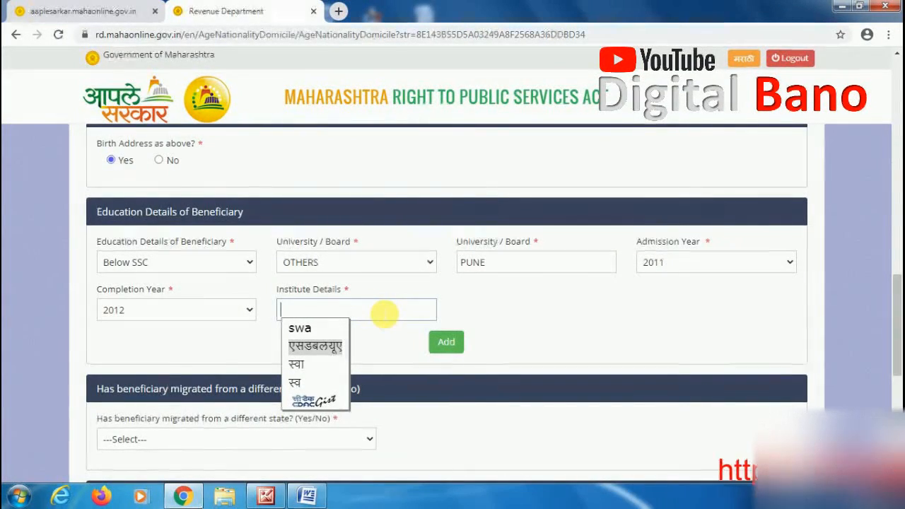
{"action": "type", "text": "mi"}
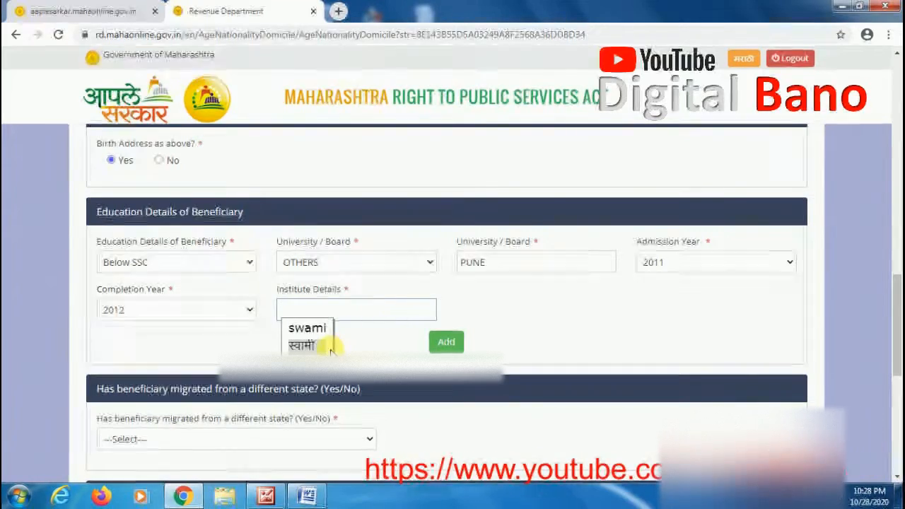
{"action": "left_click", "coordinate": [305, 345]}
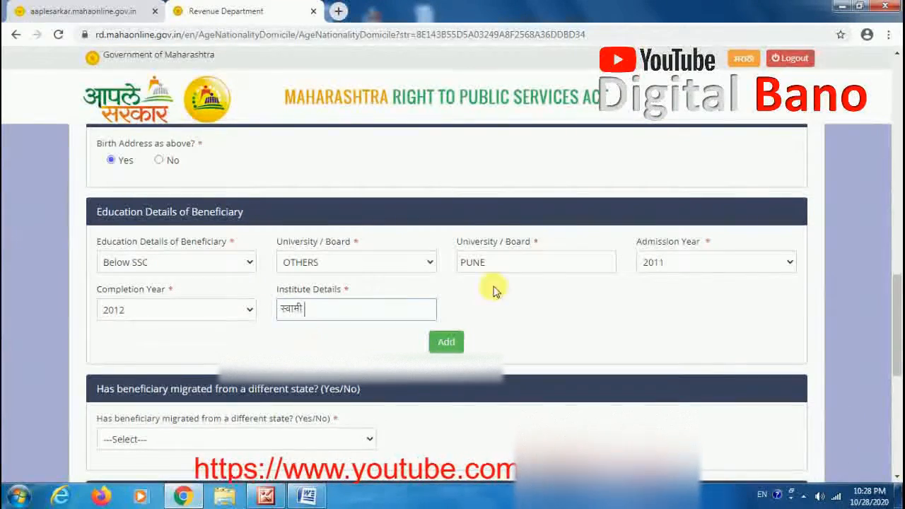
{"action": "left_click", "coordinate": [446, 343]}
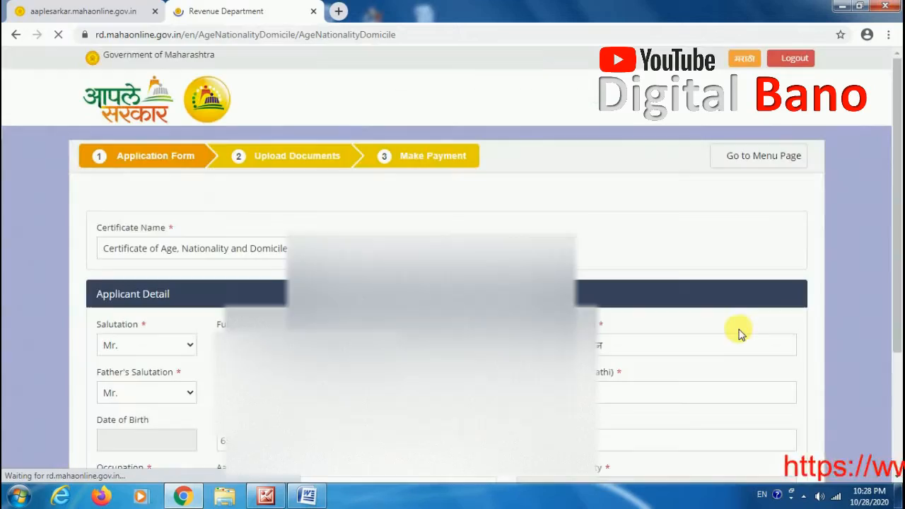
Step: Answer No for migration from a different state and No for being a government scheme beneficiary in another district
{"action": "left_click_drag", "start_coordinate": [898, 137], "coordinate": [875, 381]}
{"action": "scroll", "coordinate": [875, 380], "scroll_direction": "down", "scroll_amount": 1}
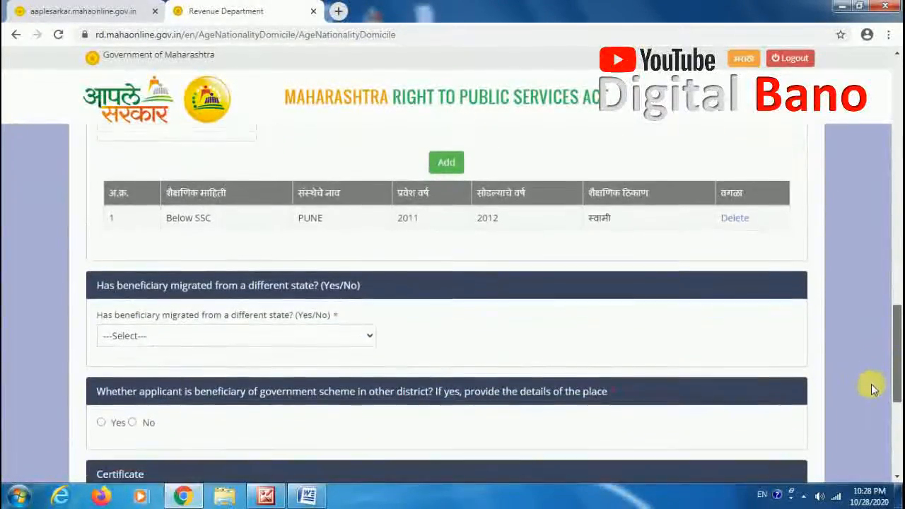
{"action": "left_click", "coordinate": [237, 316]}
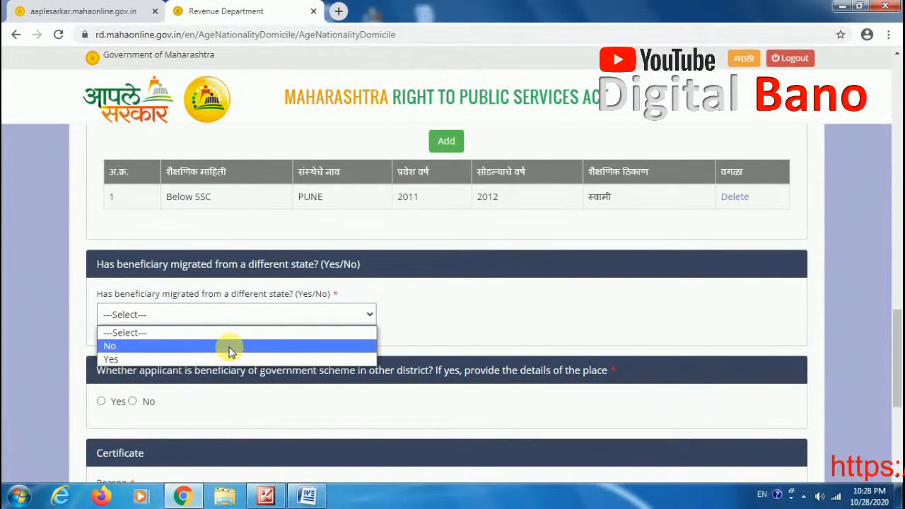
{"action": "left_click", "coordinate": [230, 348]}
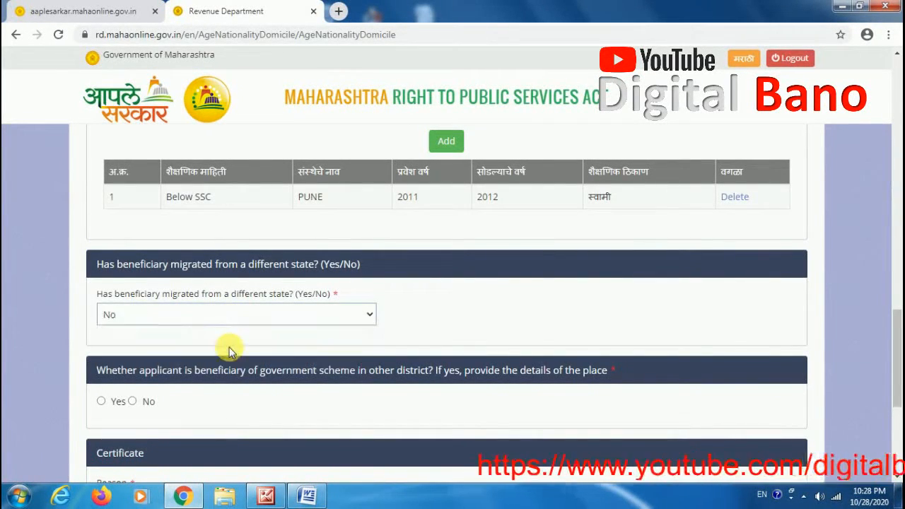
{"action": "scroll", "coordinate": [895, 332], "scroll_direction": "down", "scroll_amount": 1}
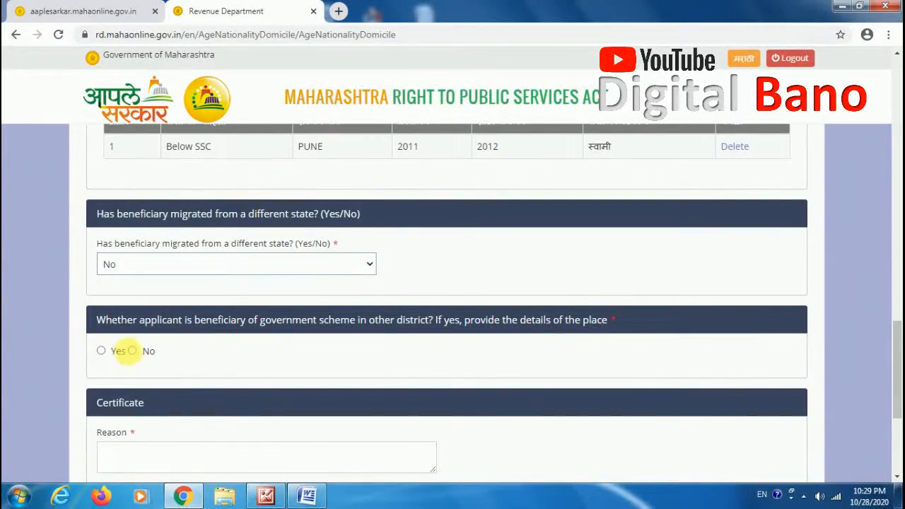
{"action": "left_click", "coordinate": [131, 352]}
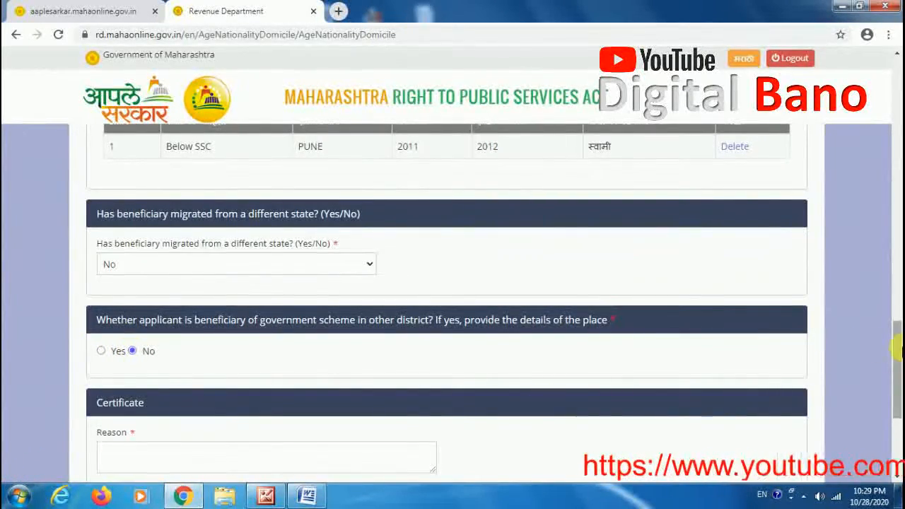
Step: Enter EDUCATION as the reason for the certificate
{"action": "scroll", "coordinate": [888, 350], "scroll_direction": "down", "scroll_amount": 2}
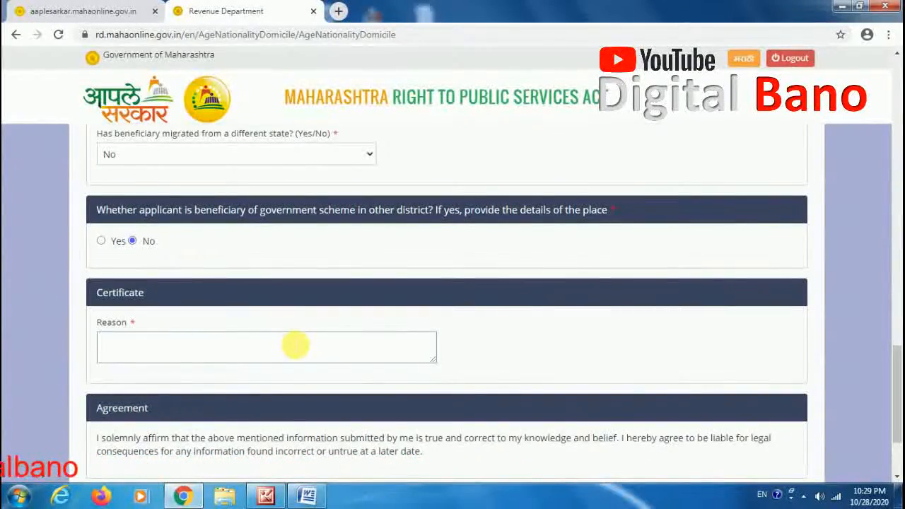
{"action": "type", "text": "UCATION"}
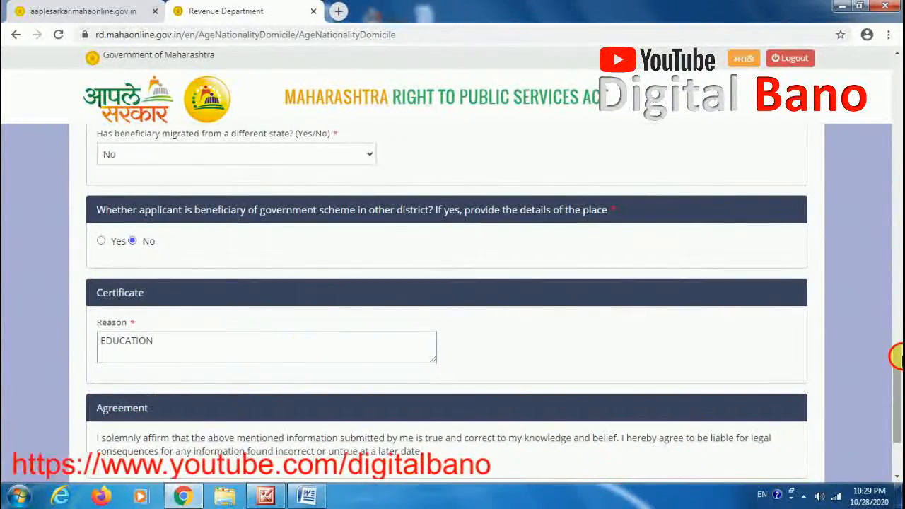
Step: Accept the agreement and save the application form, acknowledging the alert
{"action": "left_click_drag", "start_coordinate": [902, 356], "coordinate": [897, 388]}
{"action": "left_click", "coordinate": [96, 378]}
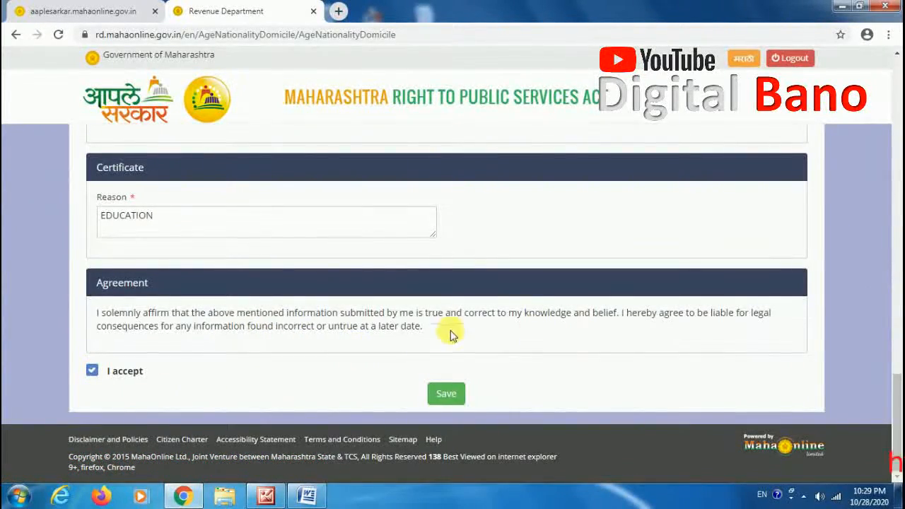
{"action": "left_click", "coordinate": [446, 395]}
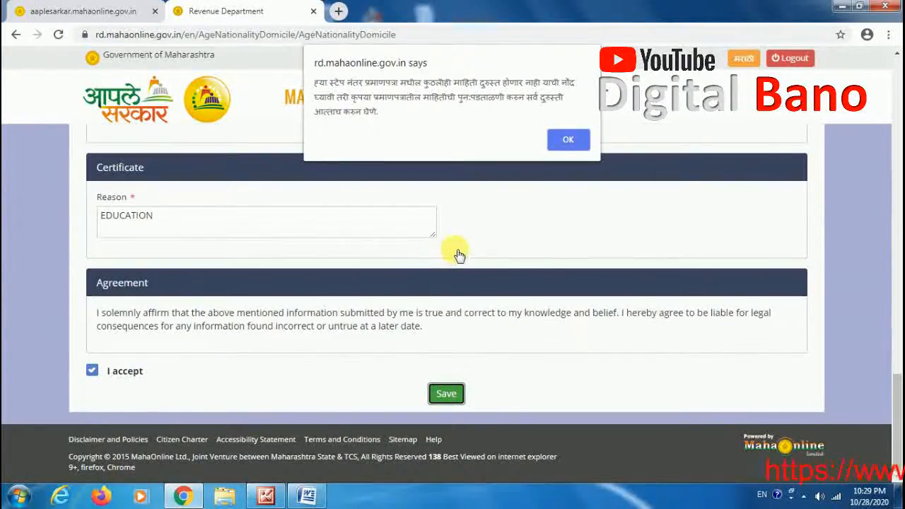
{"action": "left_click", "coordinate": [573, 141]}
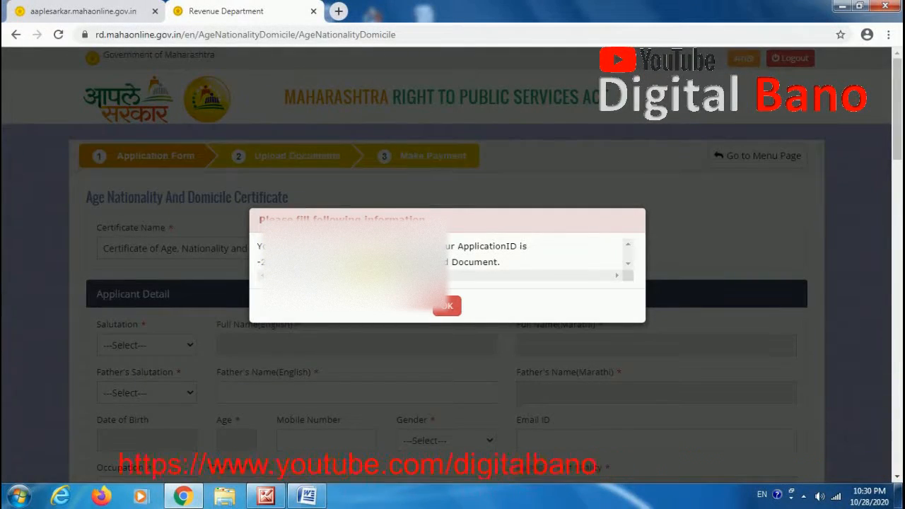
Step: Copy the application ID message into a Word document, then return to the browser and close the dialog
{"action": "triple_click", "coordinate": [361, 266]}
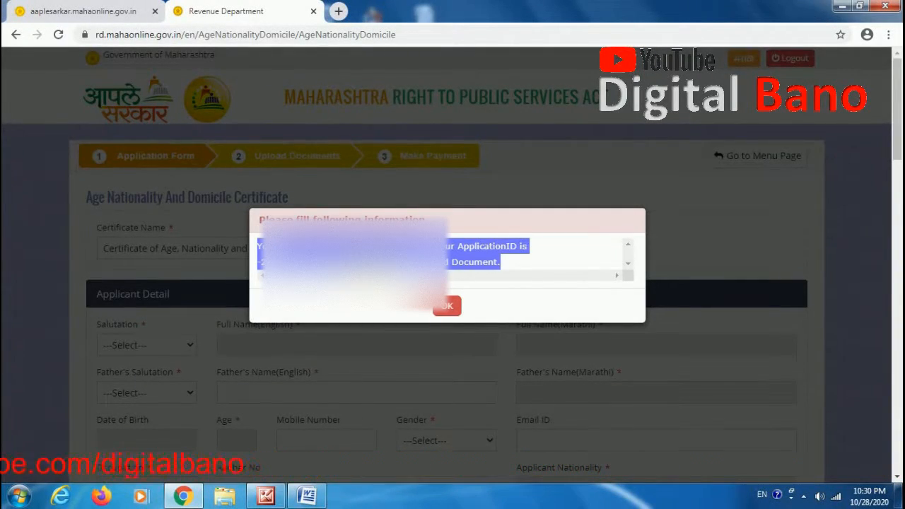
{"action": "left_click", "coordinate": [311, 497]}
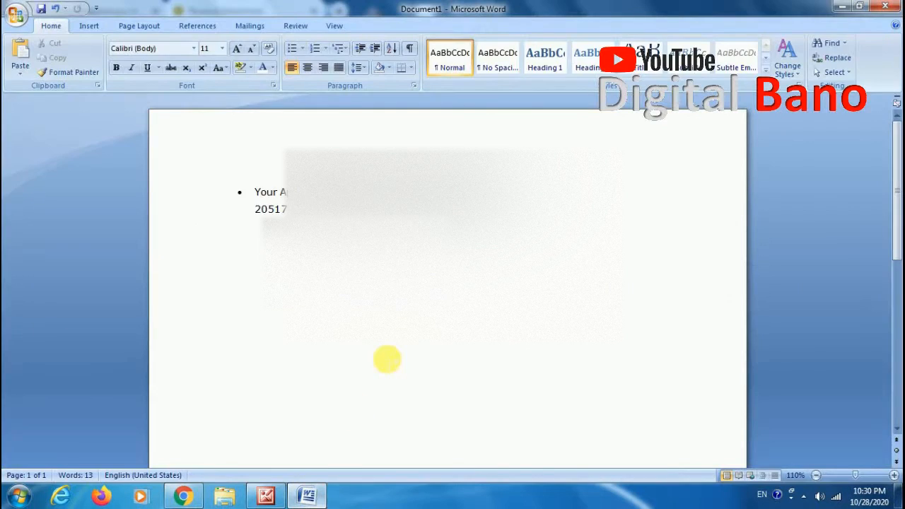
{"action": "key", "text": "ctrl+v"}
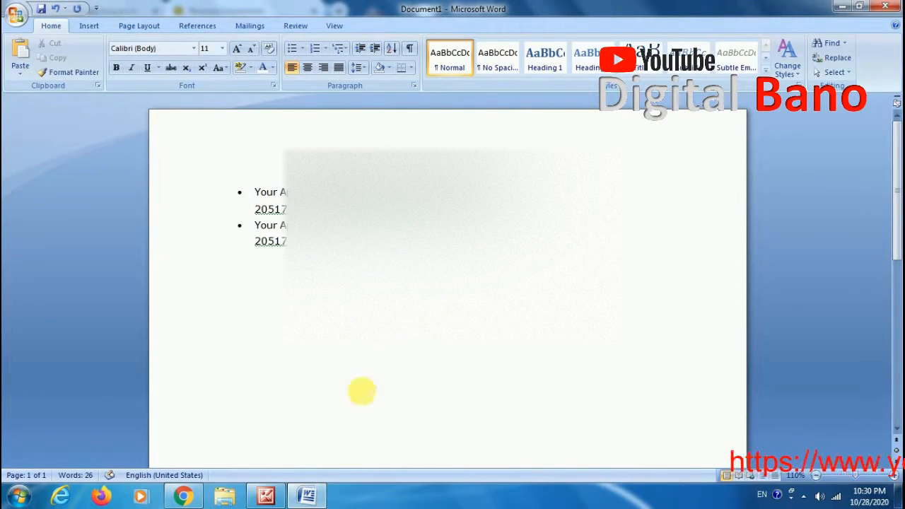
{"action": "left_click", "coordinate": [307, 495]}
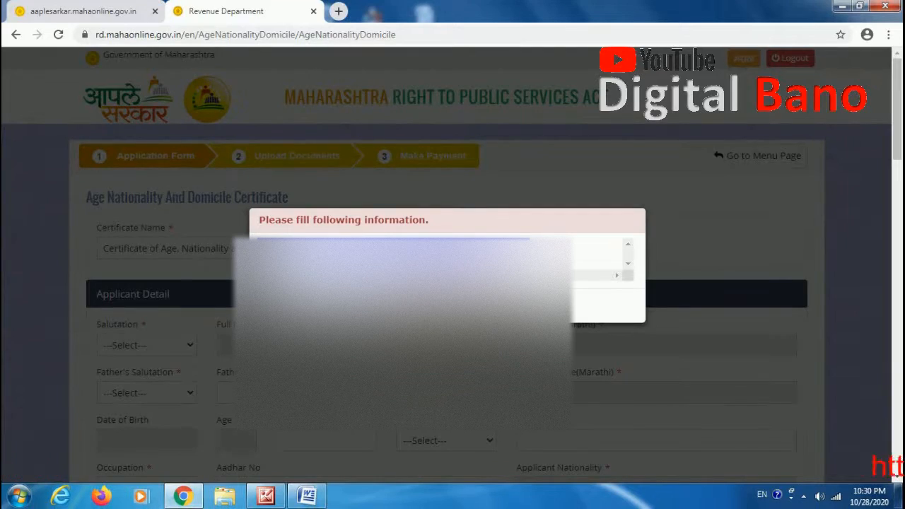
{"action": "left_click", "coordinate": [447, 306]}
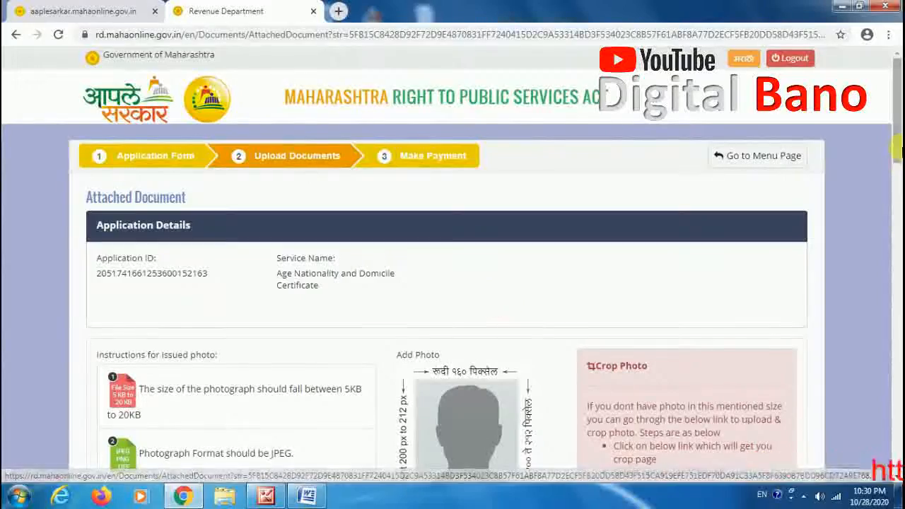
Step: Upload photo.jpg as the applicant's photo
{"action": "left_click_drag", "start_coordinate": [897, 121], "coordinate": [899, 169]}
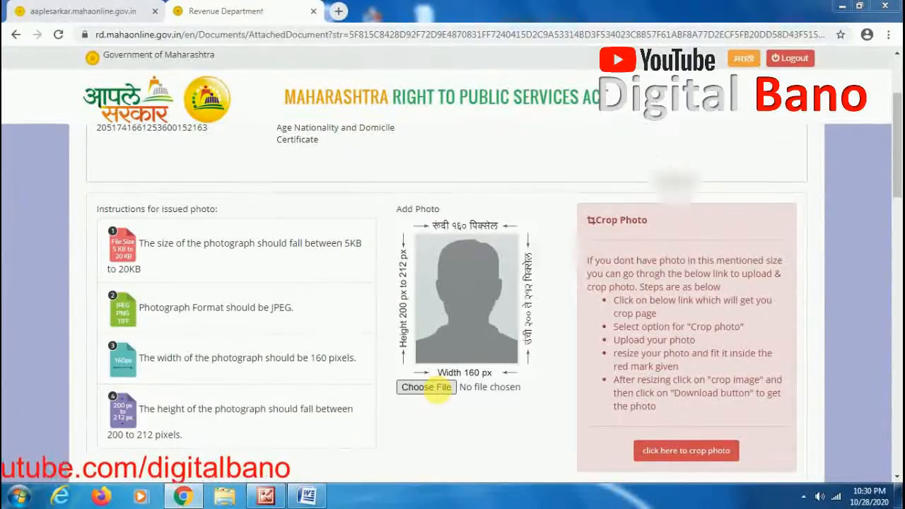
{"action": "left_click", "coordinate": [438, 392]}
{"action": "scroll", "coordinate": [516, 191], "scroll_direction": "down", "scroll_amount": 1}
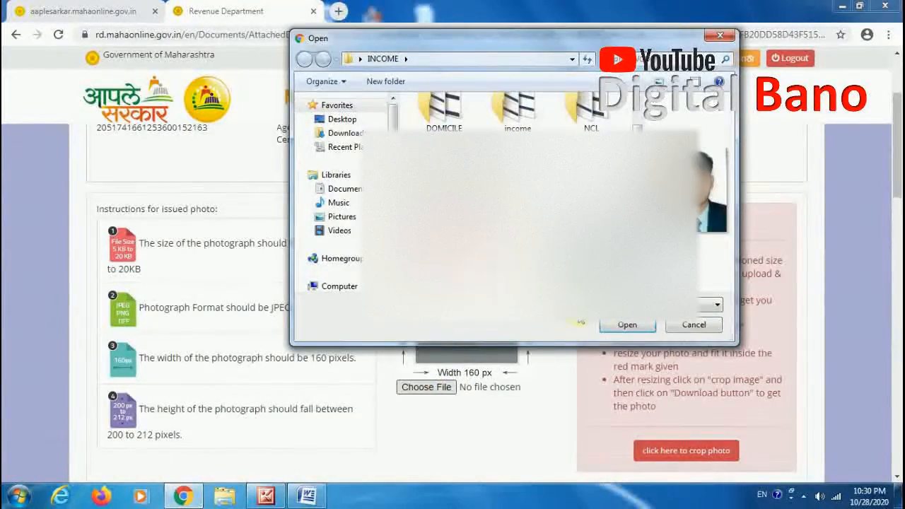
{"action": "left_click", "coordinate": [625, 327]}
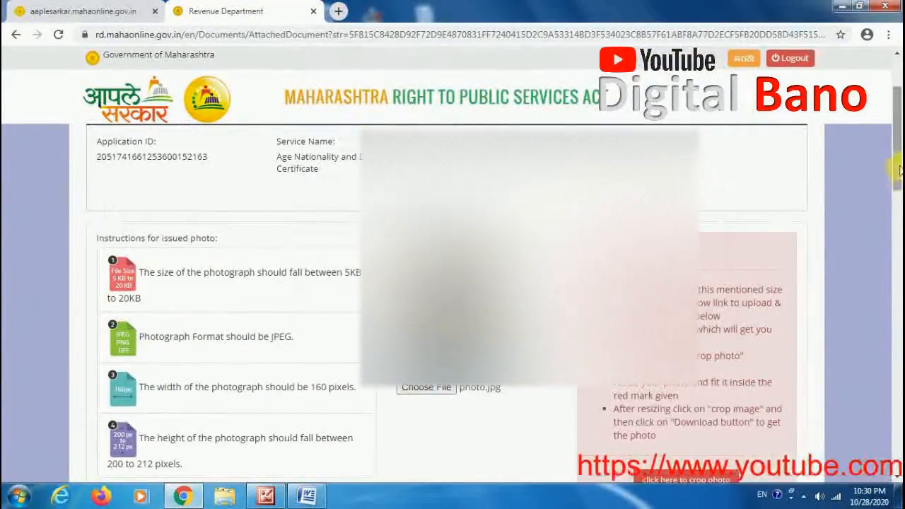
Step: Select Aadhaar Card as the proof of identity and upload adhar.jpg for it
{"action": "scroll", "coordinate": [899, 198], "scroll_direction": "down", "scroll_amount": 1}
{"action": "scroll", "coordinate": [895, 220], "scroll_direction": "down", "scroll_amount": 5}
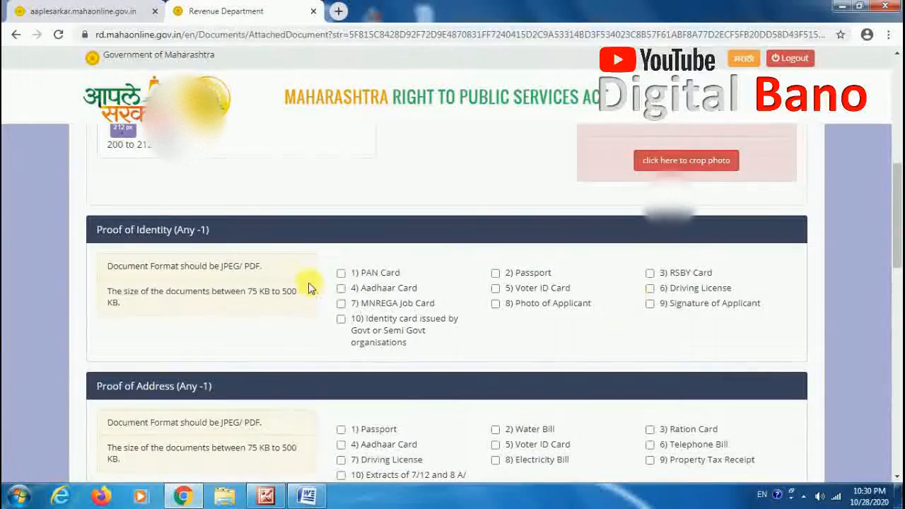
{"action": "left_click", "coordinate": [342, 289]}
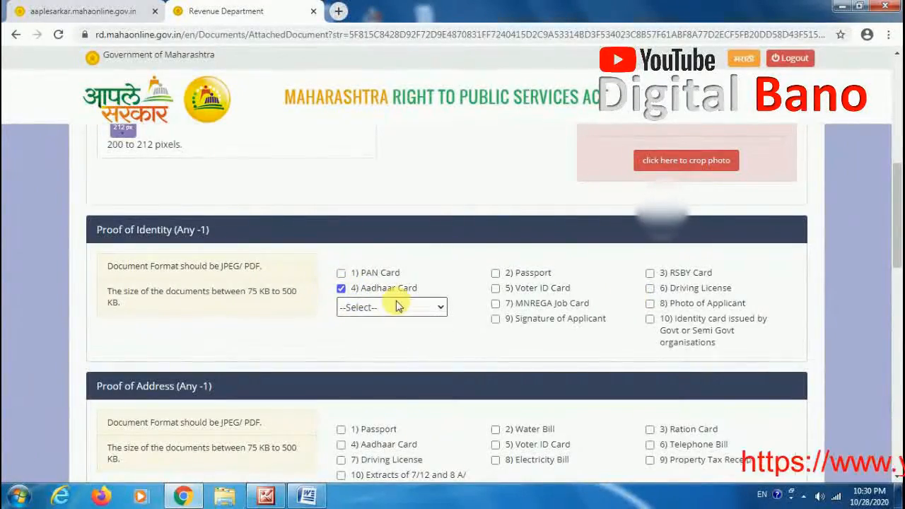
{"action": "left_click", "coordinate": [428, 316]}
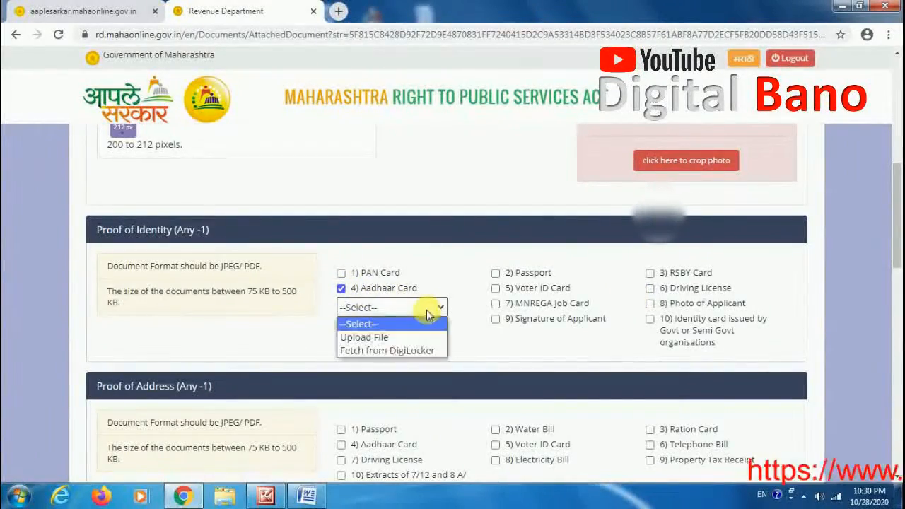
{"action": "left_click", "coordinate": [394, 339]}
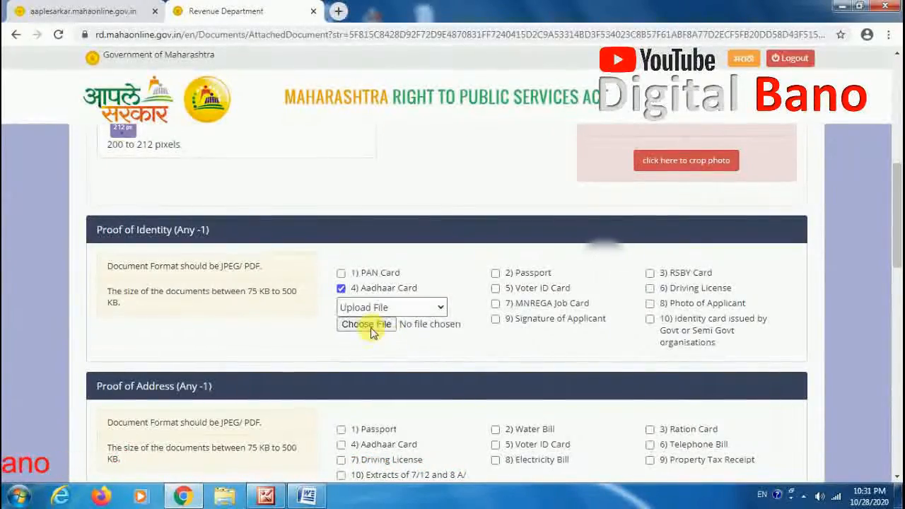
{"action": "left_click", "coordinate": [368, 325]}
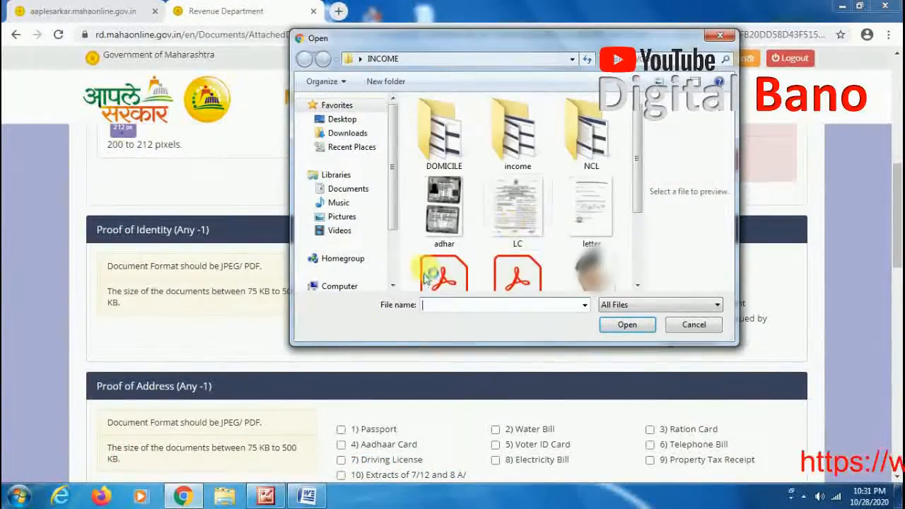
{"action": "left_click", "coordinate": [433, 225]}
{"action": "left_click", "coordinate": [627, 325]}
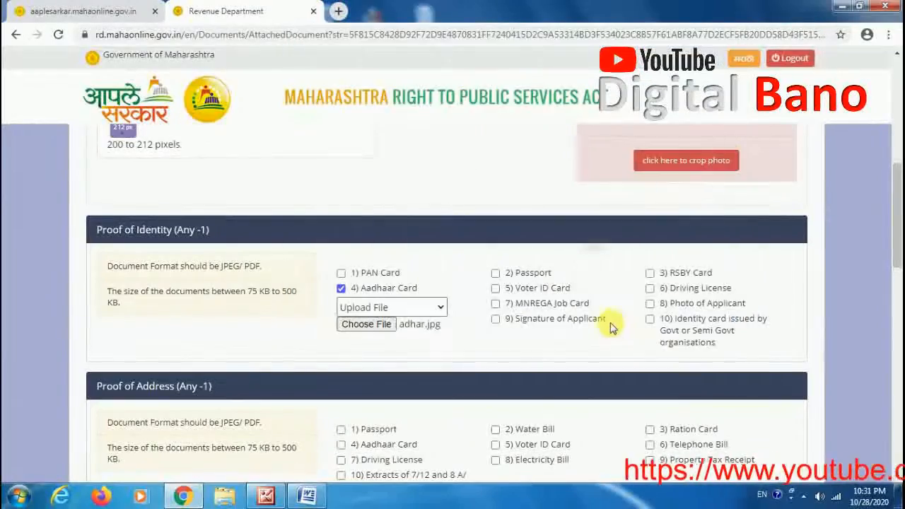
Step: Select Ration Card as the proof of address and upload the RATION file for it
{"action": "scroll", "coordinate": [897, 247], "scroll_direction": "down", "scroll_amount": 3}
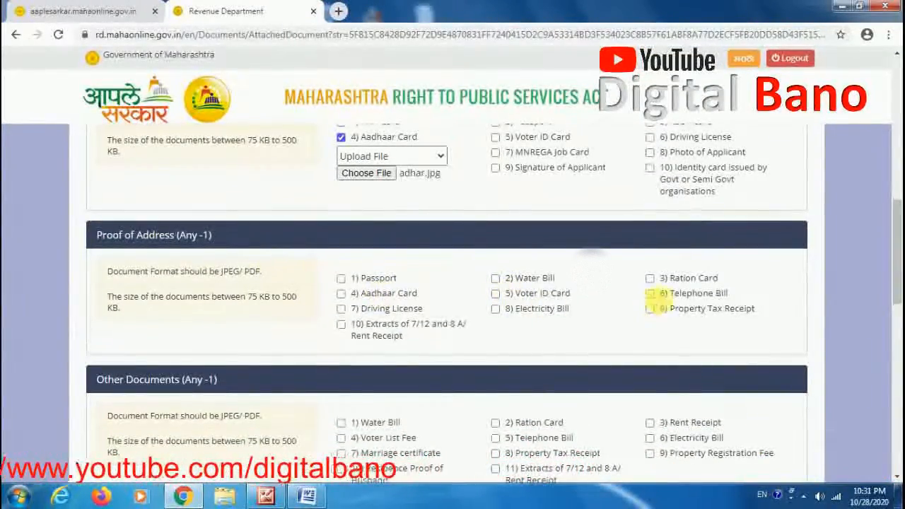
{"action": "left_click", "coordinate": [650, 278]}
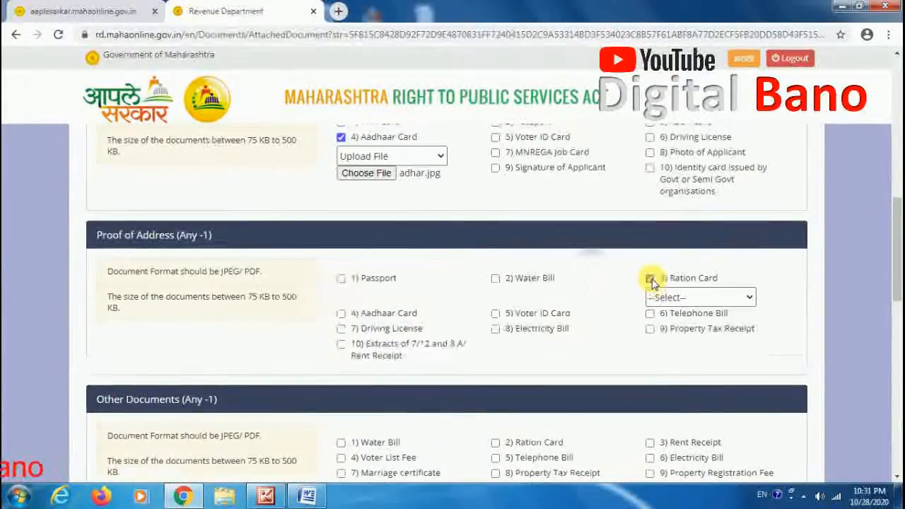
{"action": "left_click", "coordinate": [682, 328]}
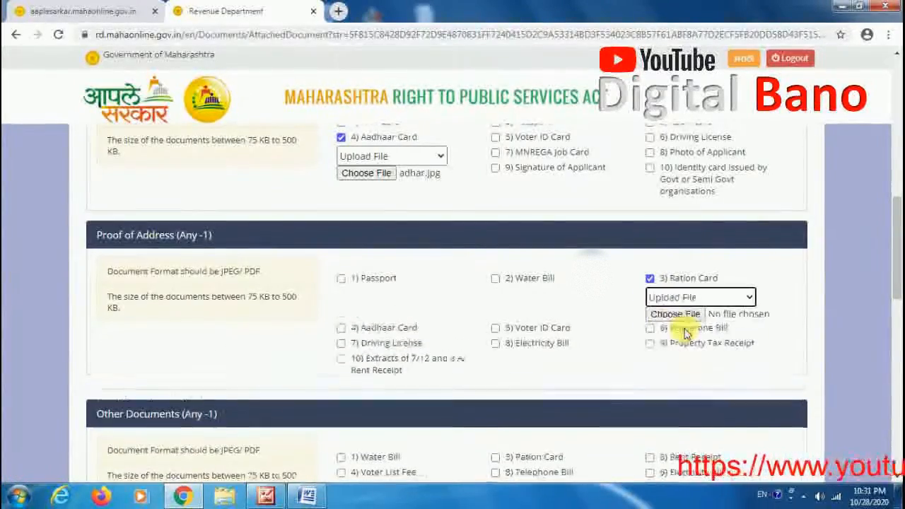
{"action": "left_click", "coordinate": [648, 317]}
{"action": "left_click_drag", "start_coordinate": [633, 185], "coordinate": [623, 258]}
{"action": "left_click", "coordinate": [431, 256]}
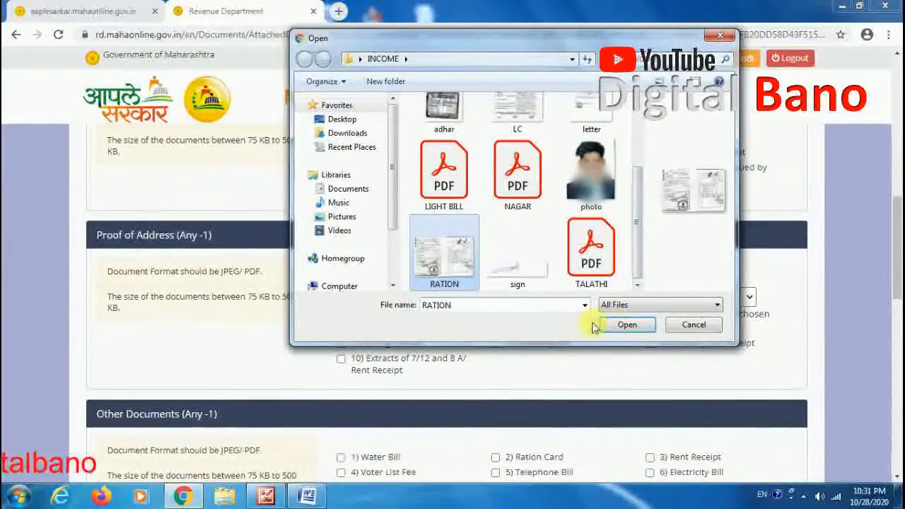
{"action": "left_click", "coordinate": [618, 325]}
Step: Select Electricity Bill under Other Documents and upload the LIGHT BILL file for it
{"action": "left_click_drag", "start_coordinate": [897, 224], "coordinate": [897, 260]}
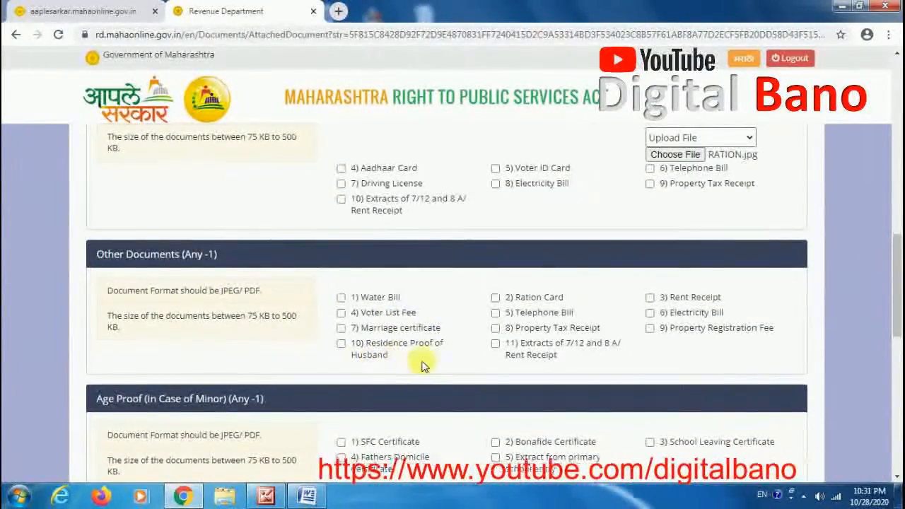
{"action": "left_click", "coordinate": [650, 312]}
{"action": "left_click", "coordinate": [683, 332]}
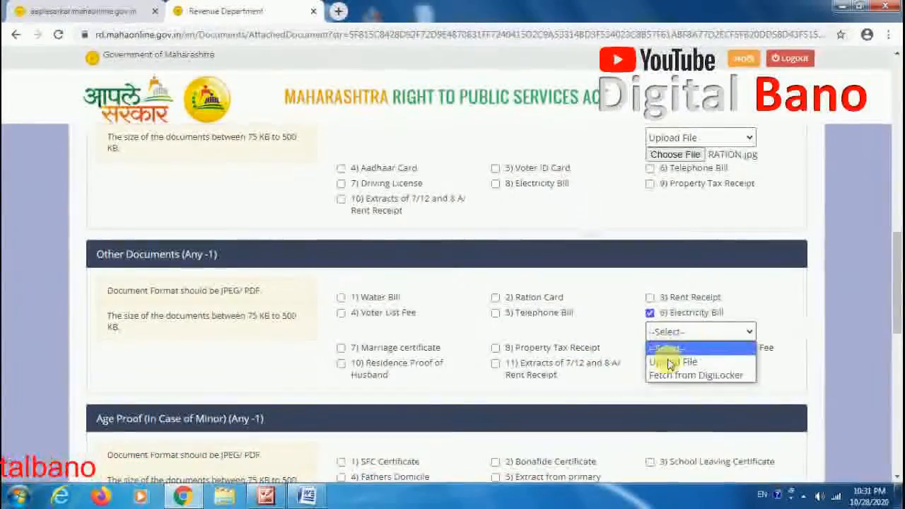
{"action": "left_click", "coordinate": [673, 363]}
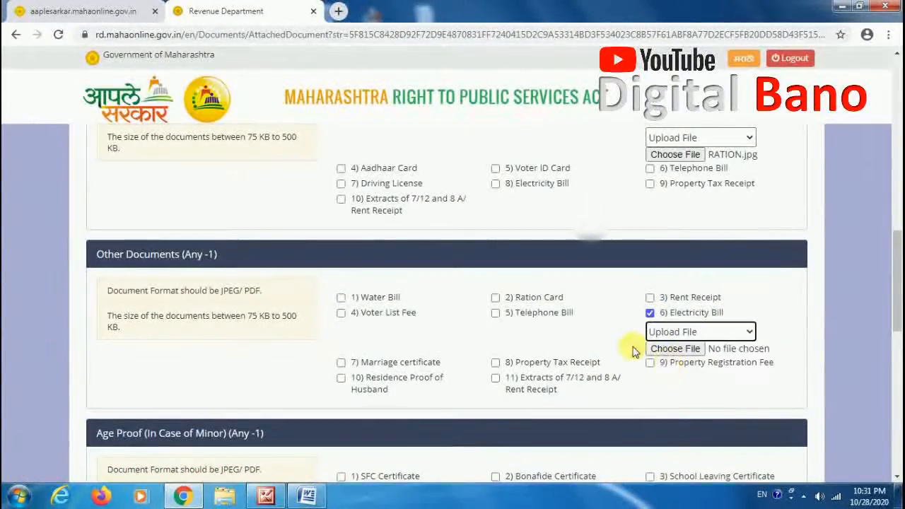
{"action": "left_click", "coordinate": [692, 349]}
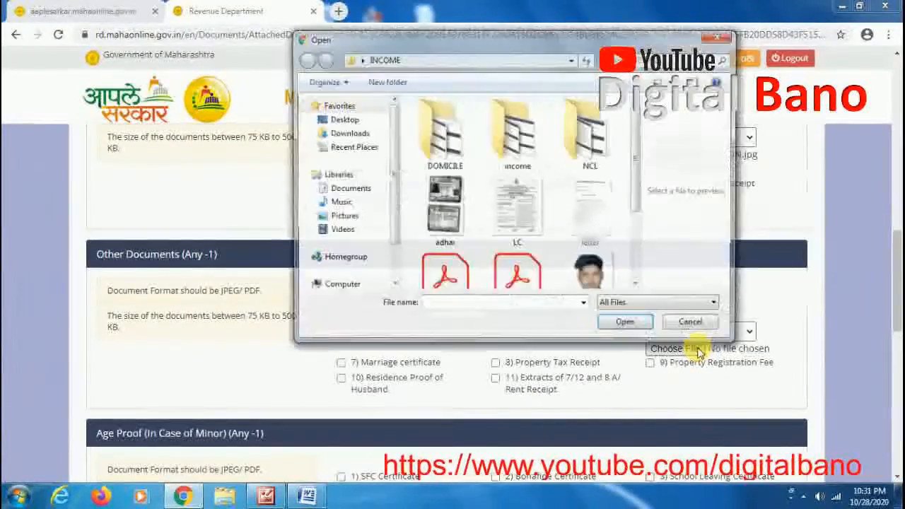
{"action": "left_click_drag", "start_coordinate": [641, 192], "coordinate": [636, 234]}
{"action": "left_click", "coordinate": [444, 221]}
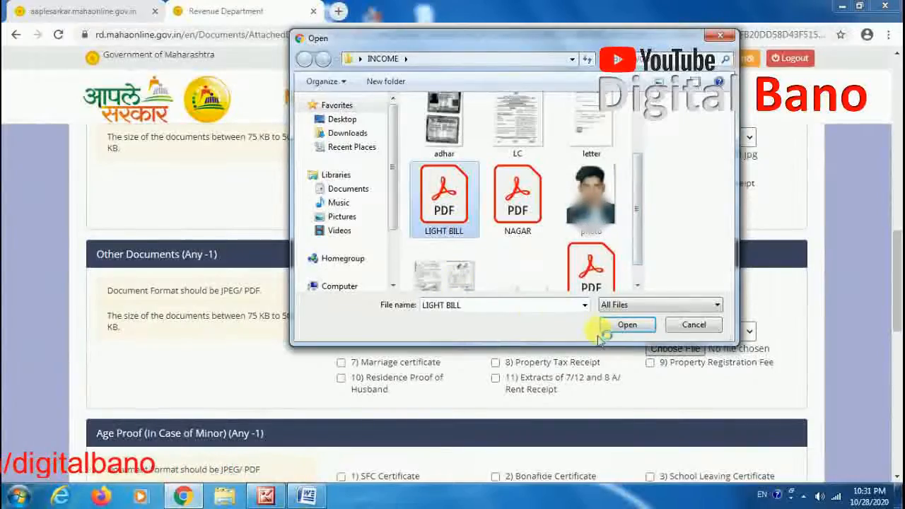
{"action": "left_click", "coordinate": [627, 324]}
Step: Select School Leaving Certificate as the age proof and upload the LC file for it
{"action": "scroll", "coordinate": [895, 297], "scroll_direction": "down", "scroll_amount": 3}
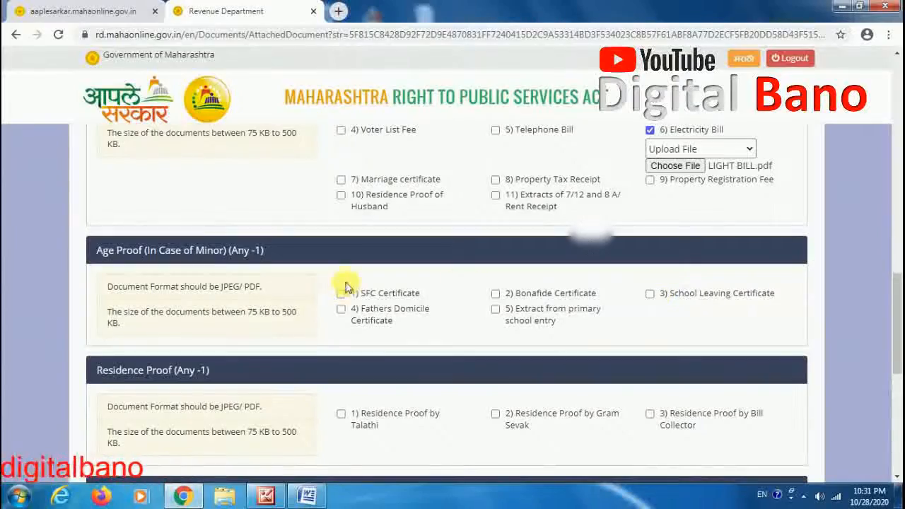
{"action": "left_click", "coordinate": [650, 293]}
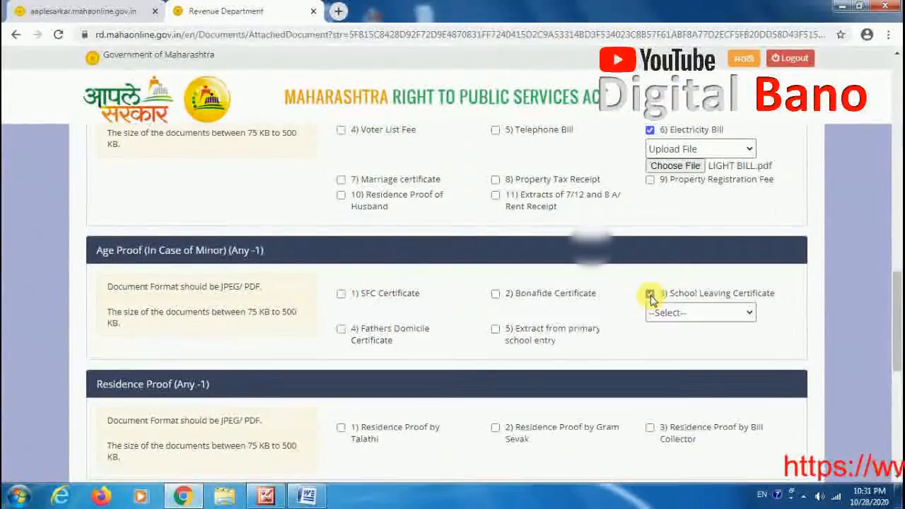
{"action": "left_click", "coordinate": [669, 313]}
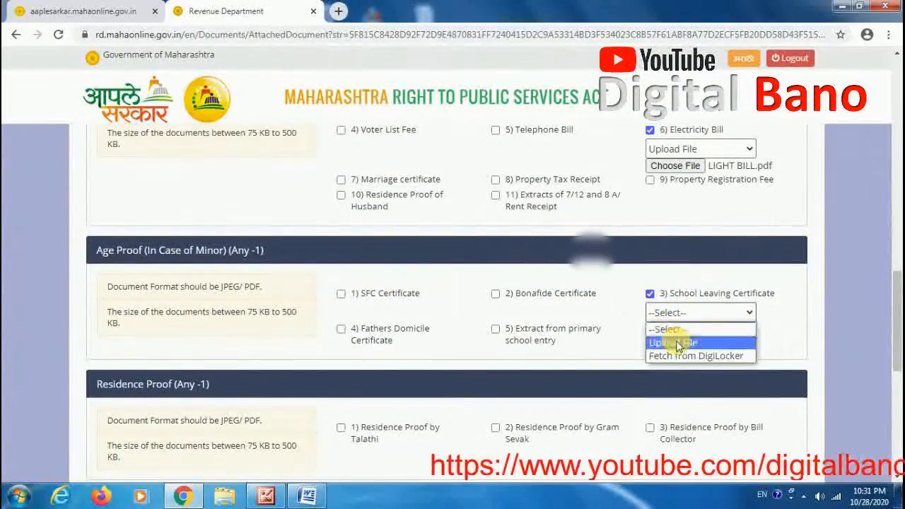
{"action": "left_click", "coordinate": [673, 342]}
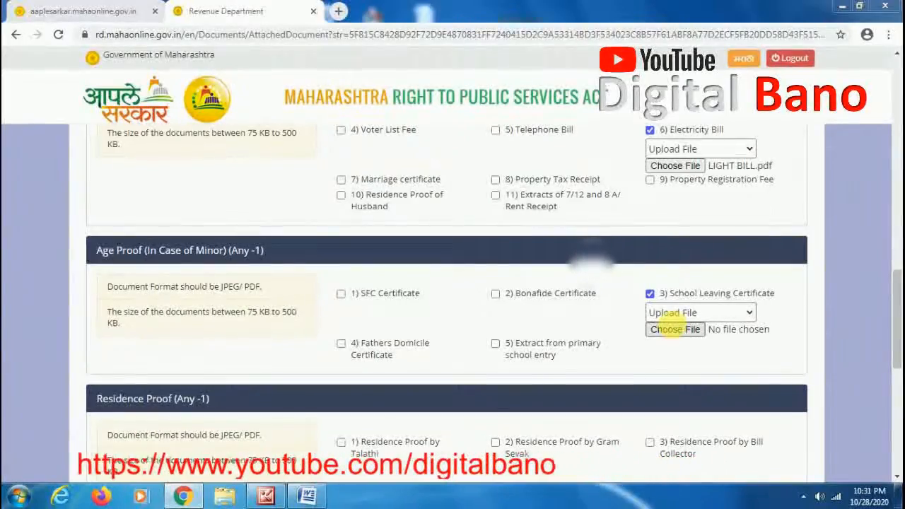
{"action": "left_click", "coordinate": [676, 329]}
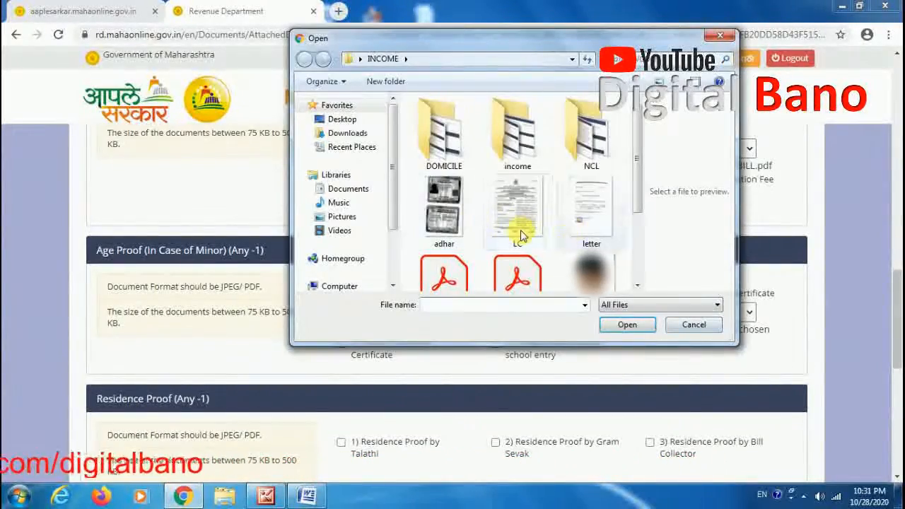
{"action": "left_click", "coordinate": [629, 324]}
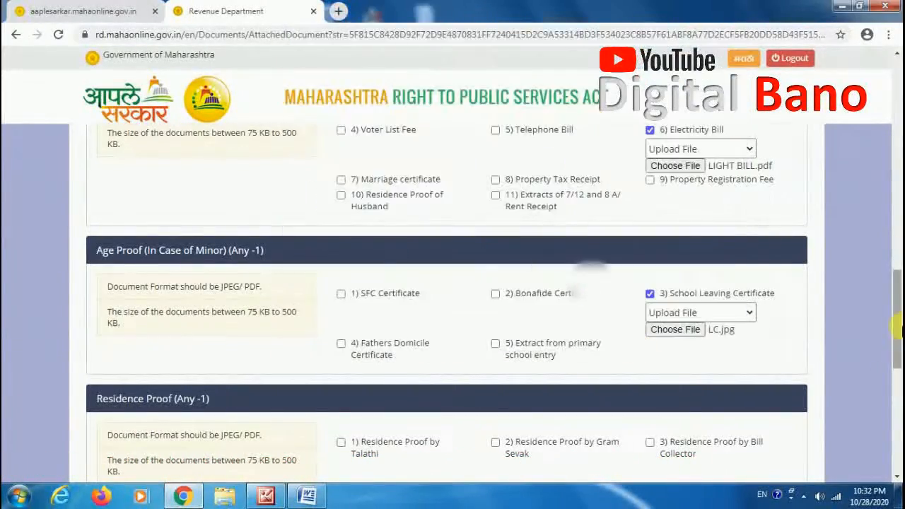
Step: Select Residence Proof by Bill Collector and upload the LIGHT BILL file for it
{"action": "scroll", "coordinate": [897, 368], "scroll_direction": "down", "scroll_amount": 4}
{"action": "scroll", "coordinate": [890, 345], "scroll_direction": "up", "scroll_amount": 2}
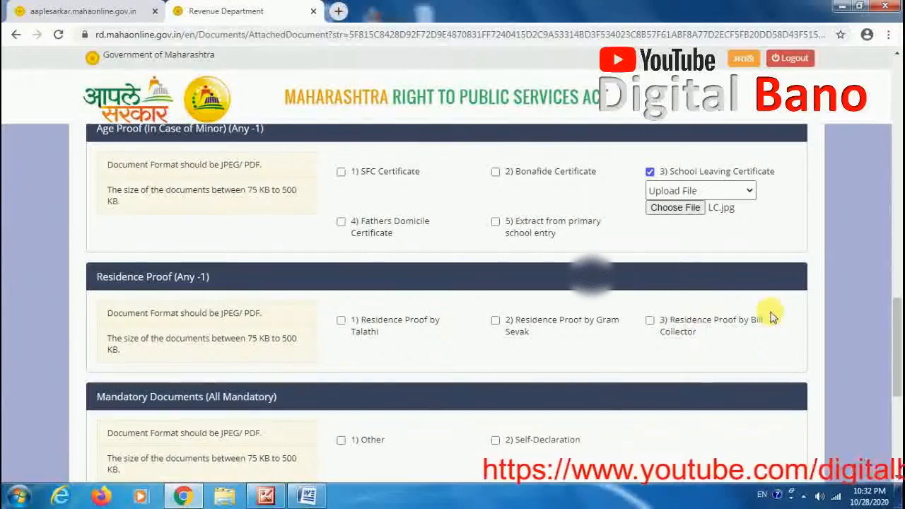
{"action": "left_click", "coordinate": [651, 321]}
{"action": "left_click", "coordinate": [693, 352]}
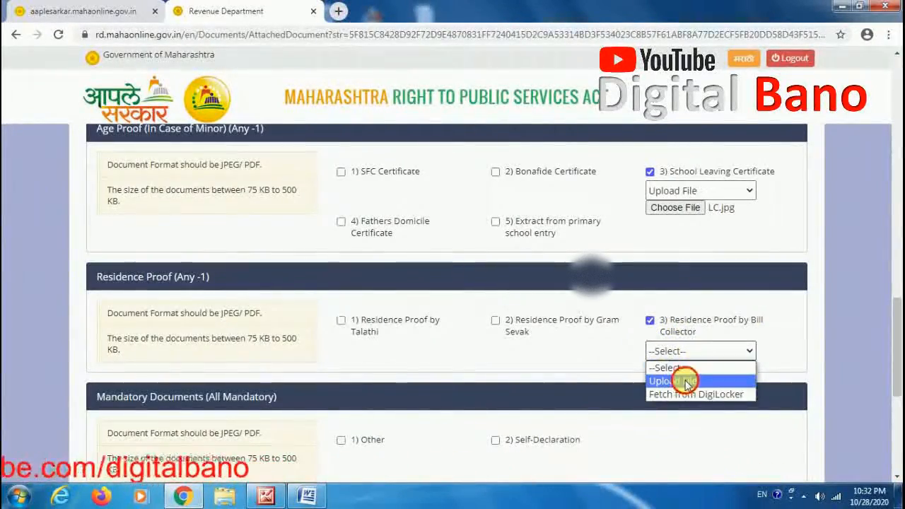
{"action": "left_click", "coordinate": [687, 381]}
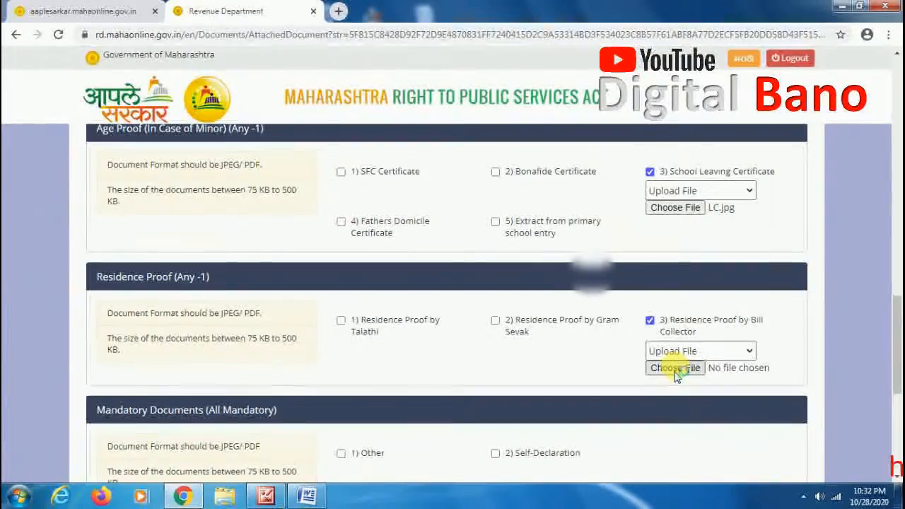
{"action": "left_click", "coordinate": [675, 368]}
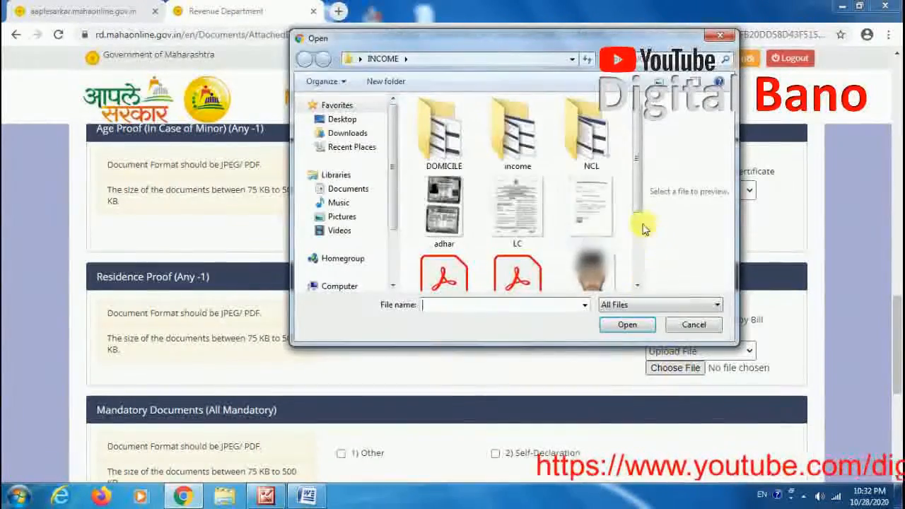
{"action": "scroll", "coordinate": [637, 192], "scroll_direction": "down", "scroll_amount": 1}
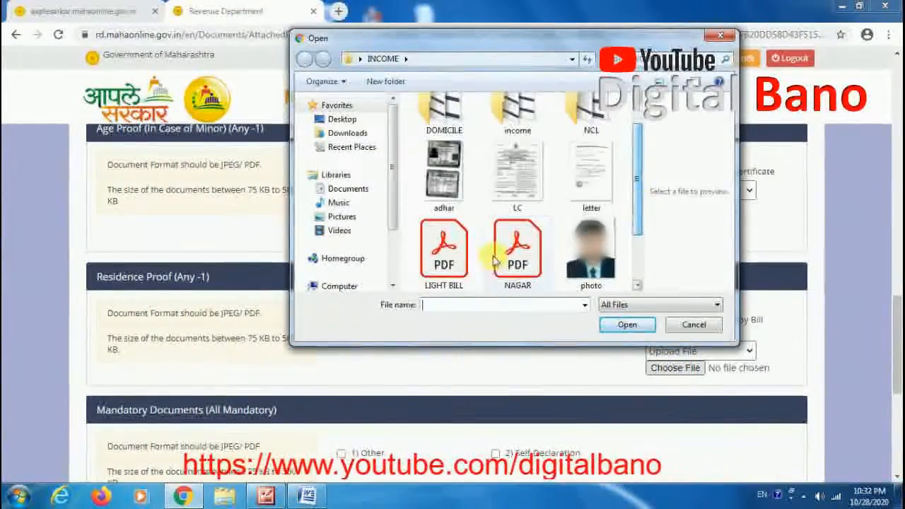
{"action": "left_click", "coordinate": [453, 253]}
{"action": "left_click", "coordinate": [627, 324]}
Step: Open the Self Declaration form in a new tab and return to the application tab
{"action": "left_click_drag", "start_coordinate": [897, 359], "coordinate": [897, 394]}
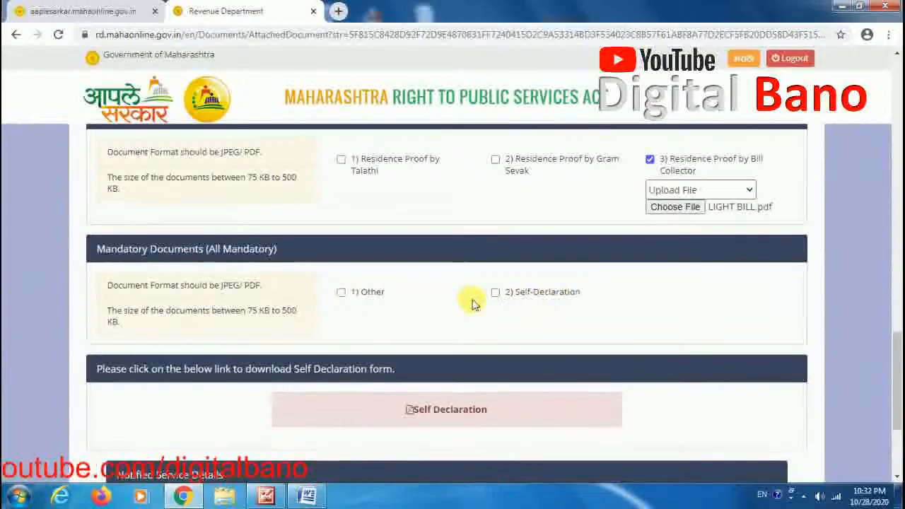
{"action": "left_click", "coordinate": [448, 416]}
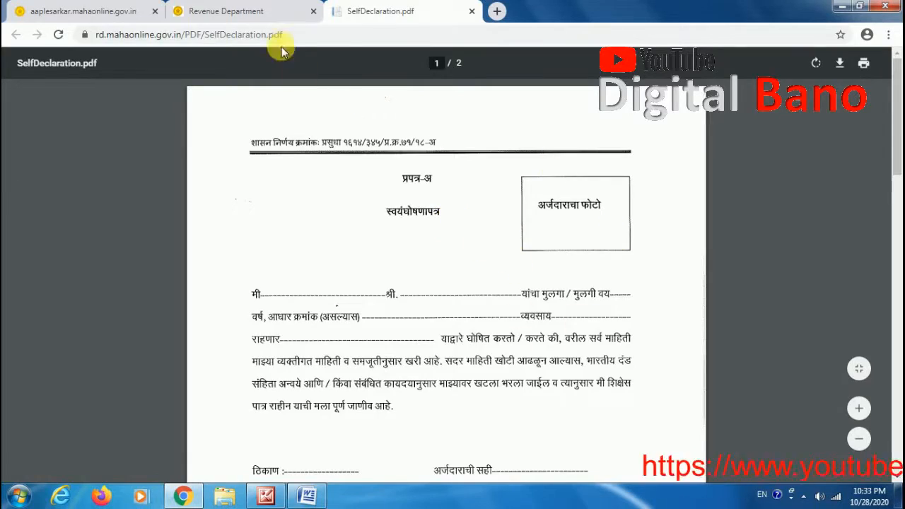
{"action": "left_click", "coordinate": [258, 11]}
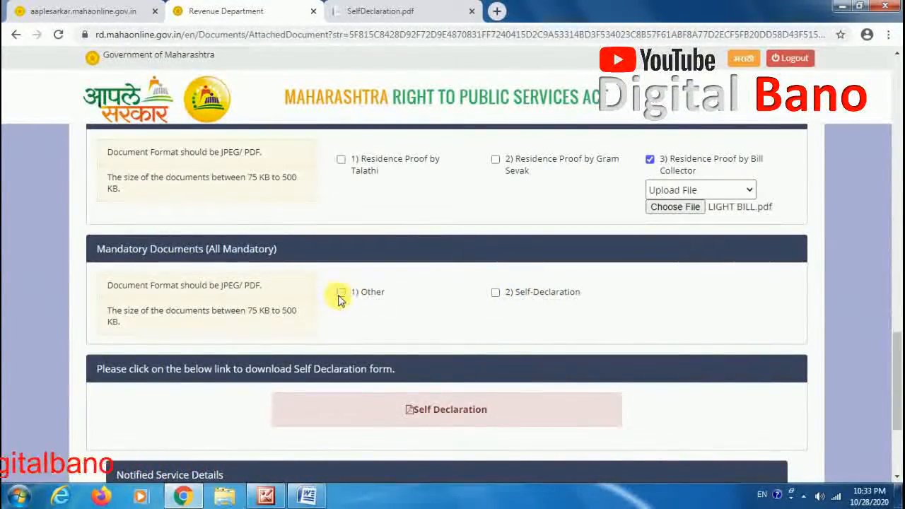
Step: Select Other under Mandatory Documents and upload adhar.jpg for it
{"action": "left_click", "coordinate": [392, 342]}
{"action": "left_click", "coordinate": [363, 338]}
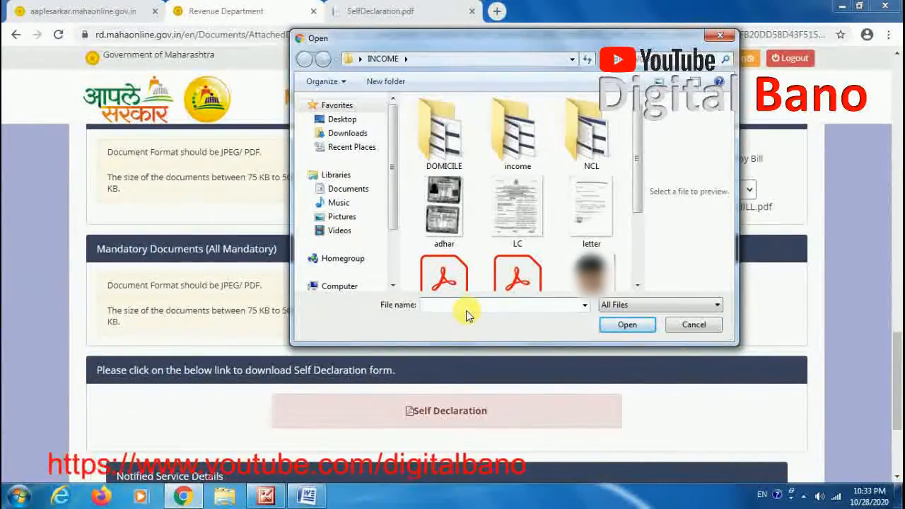
{"action": "left_click", "coordinate": [475, 230]}
{"action": "left_click", "coordinate": [628, 324]}
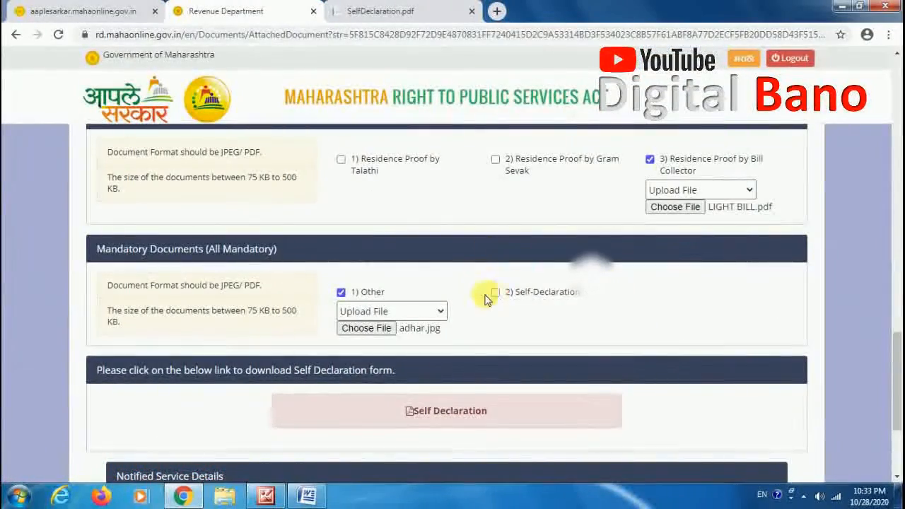
Step: Select Self-Declaration under Mandatory Documents and upload the NAGAR file for it
{"action": "left_click", "coordinate": [556, 311]}
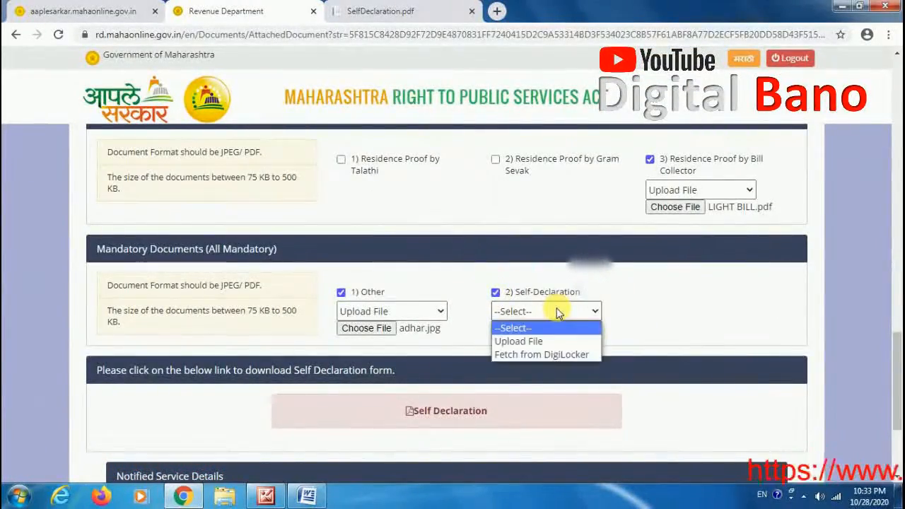
{"action": "left_click", "coordinate": [544, 341]}
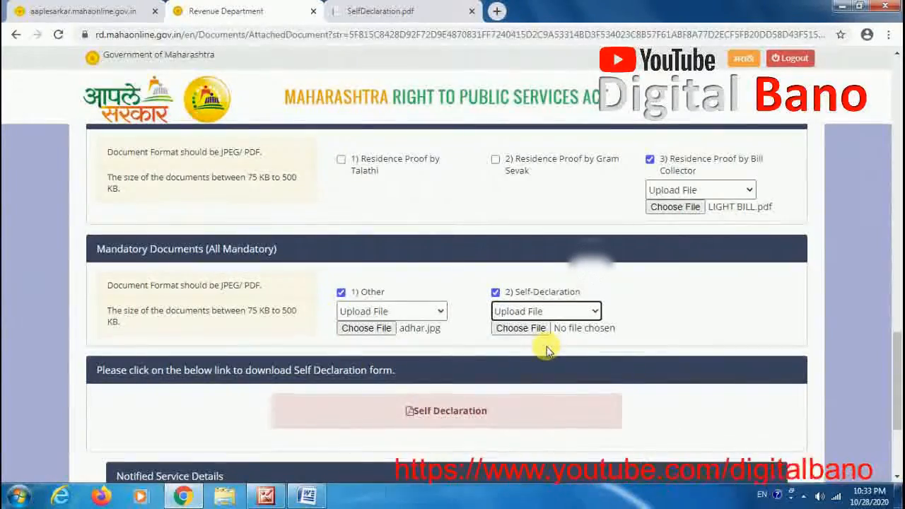
{"action": "left_click", "coordinate": [539, 334]}
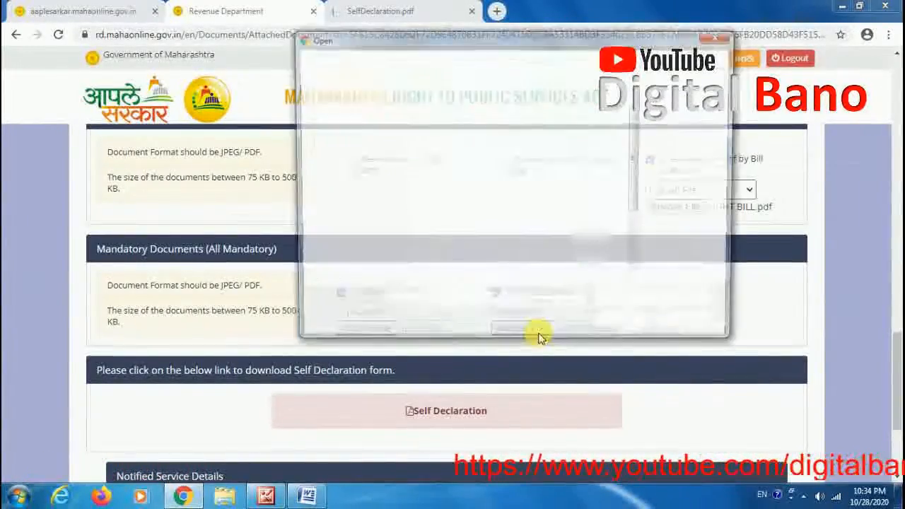
{"action": "left_click", "coordinate": [522, 277]}
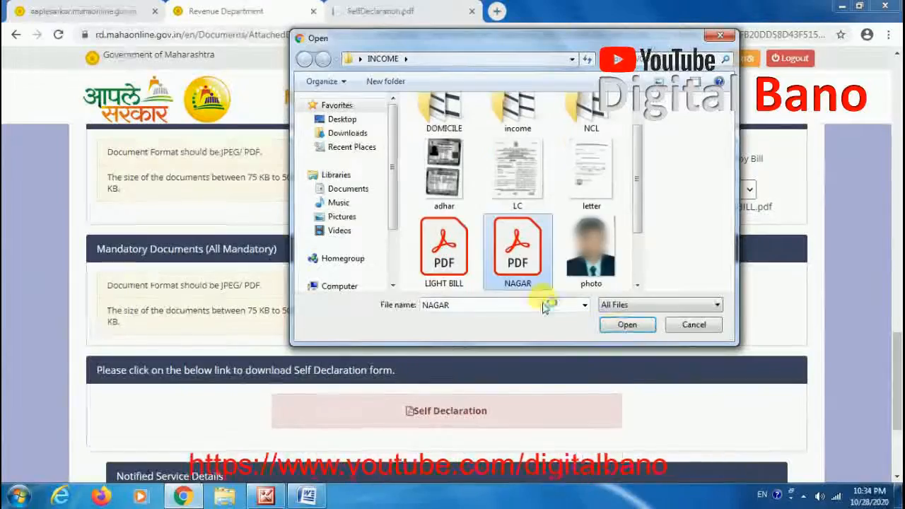
{"action": "left_click", "coordinate": [625, 325]}
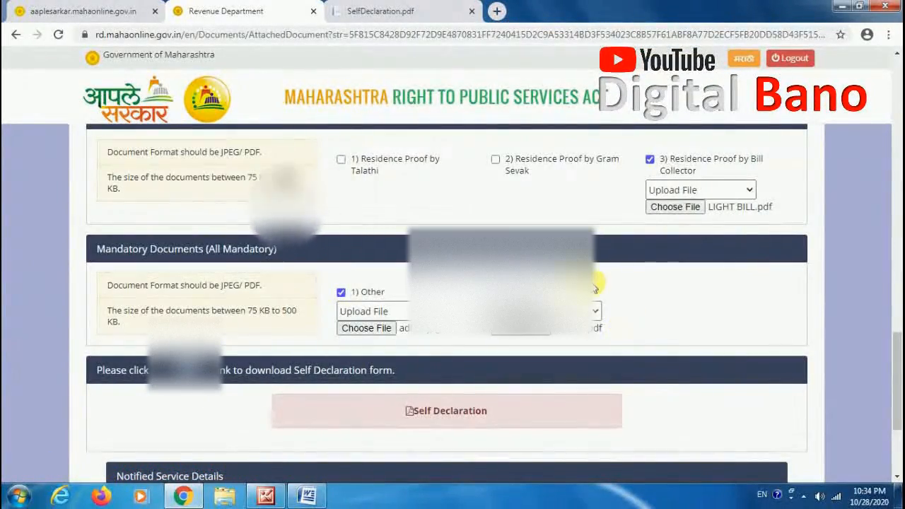
Step: Switch to the picture viewer showing the photo, signature and document size requirements
{"action": "left_click", "coordinate": [265, 497]}
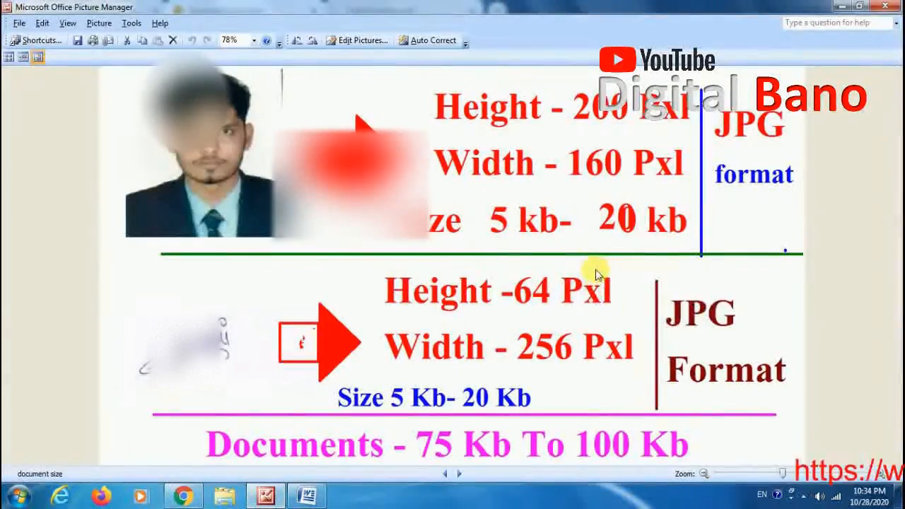